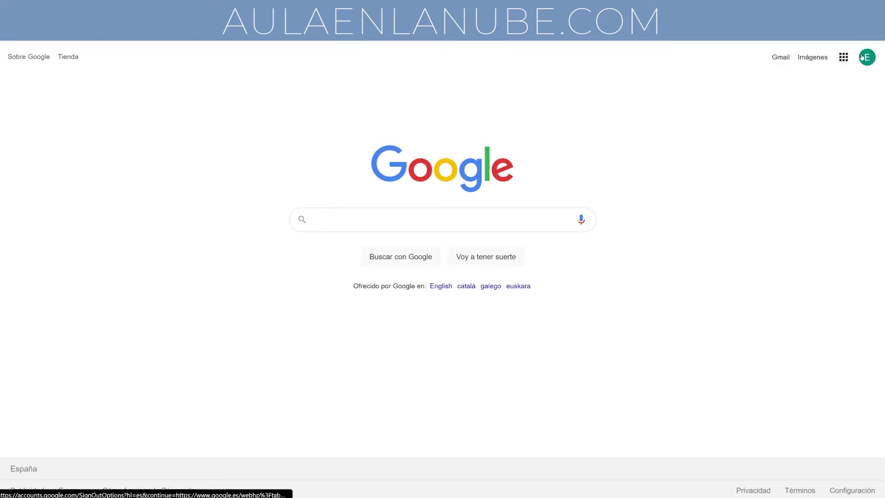
# Step: Switch to Google Drive and open the Formularios folder inside the Datos folder
pyautogui.click(843, 56)
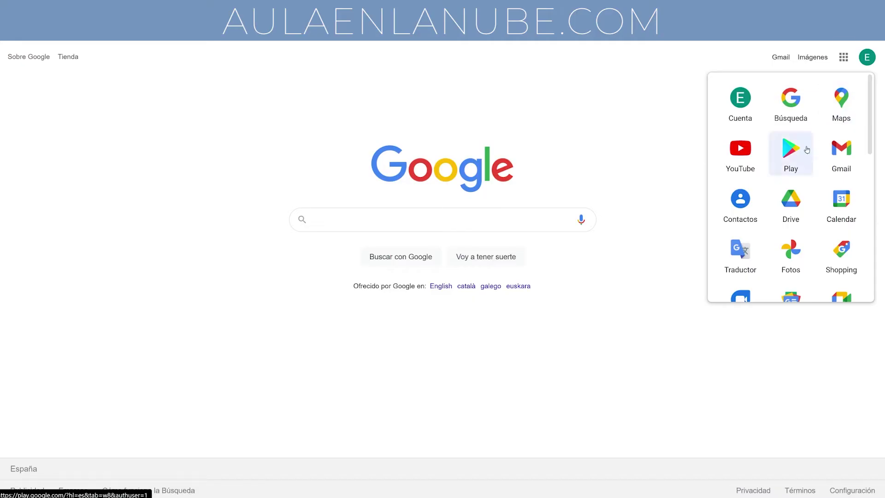
pyautogui.click(804, 208)
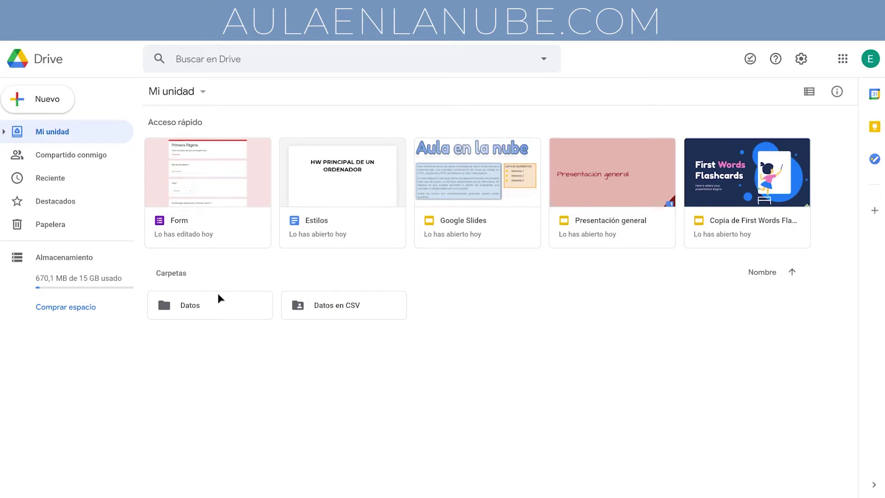
pyautogui.doubleClick(198, 307)
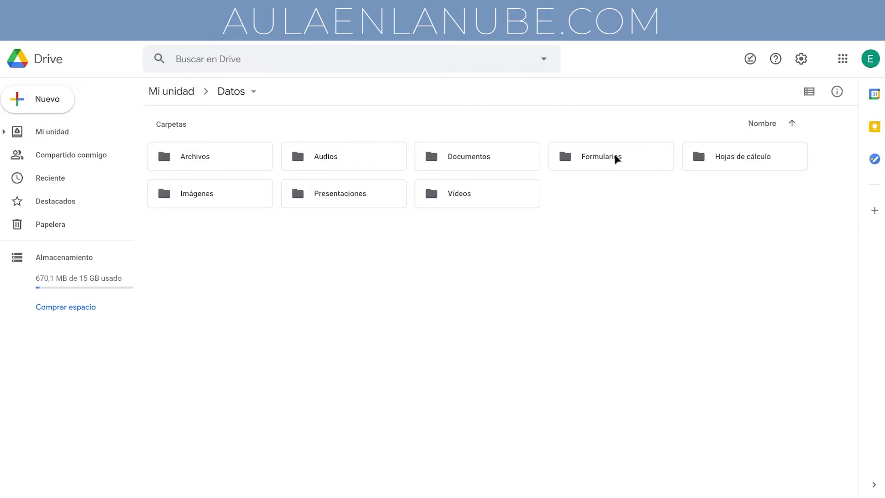
pyautogui.click(616, 159)
pyautogui.doubleClick(617, 159)
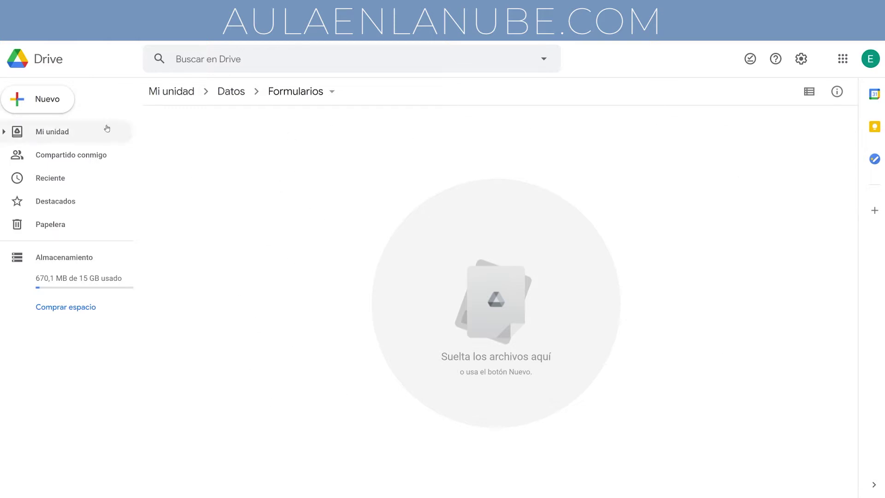
# Step: Create a blank Google Form in the Formularios folder and name it "Encuesta inicial"
pyautogui.click(54, 100)
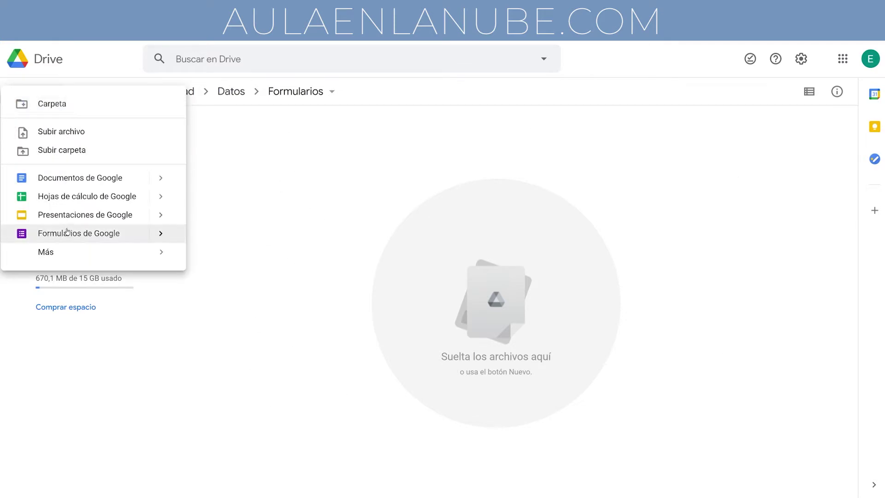
pyautogui.click(66, 234)
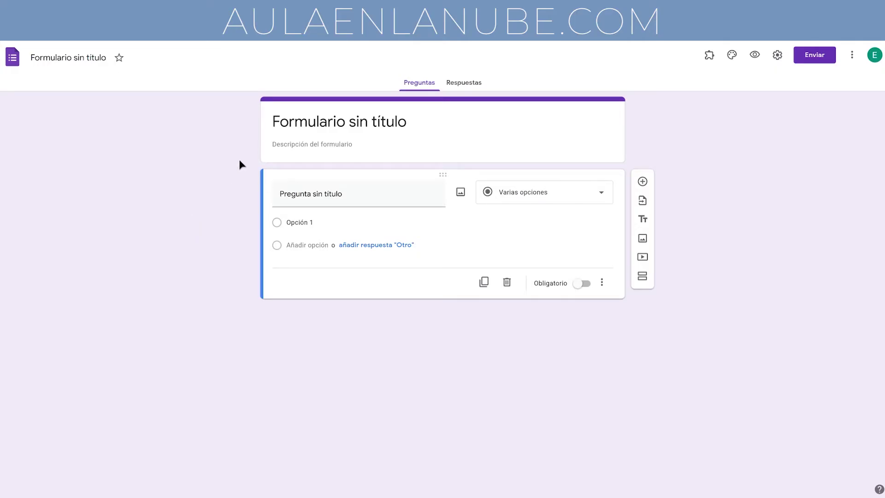
pyautogui.click(60, 58)
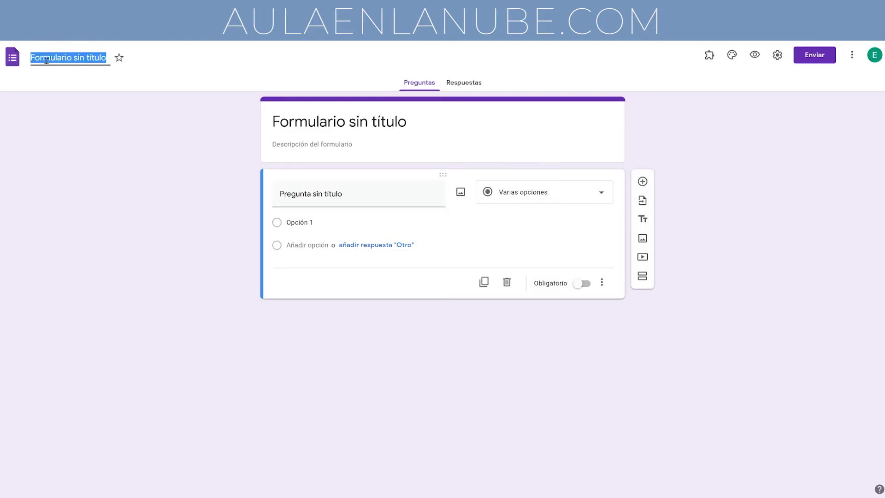
pyautogui.write('F')
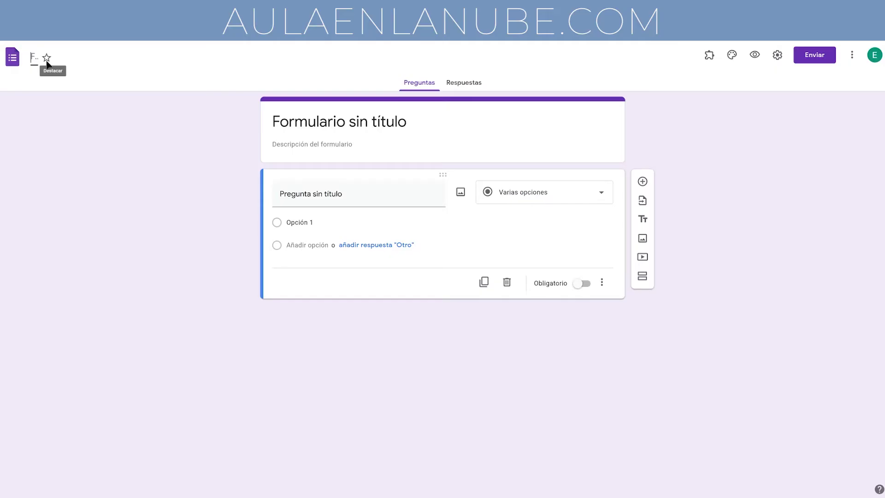
pyautogui.write('ncuesta inicial')
pyautogui.click(150, 148)
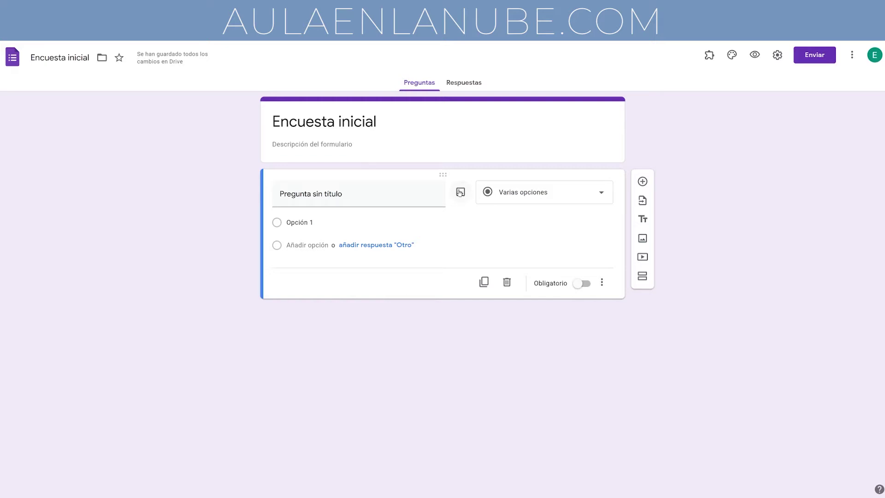
# Step: Make the first question a short answer (Respuesta corta) and title it "País de residencia"
pyautogui.click(547, 192)
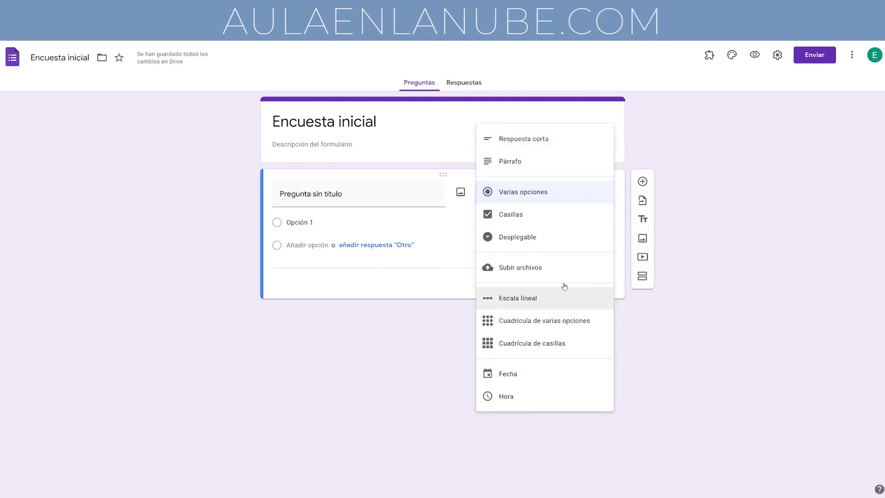
pyautogui.click(535, 144)
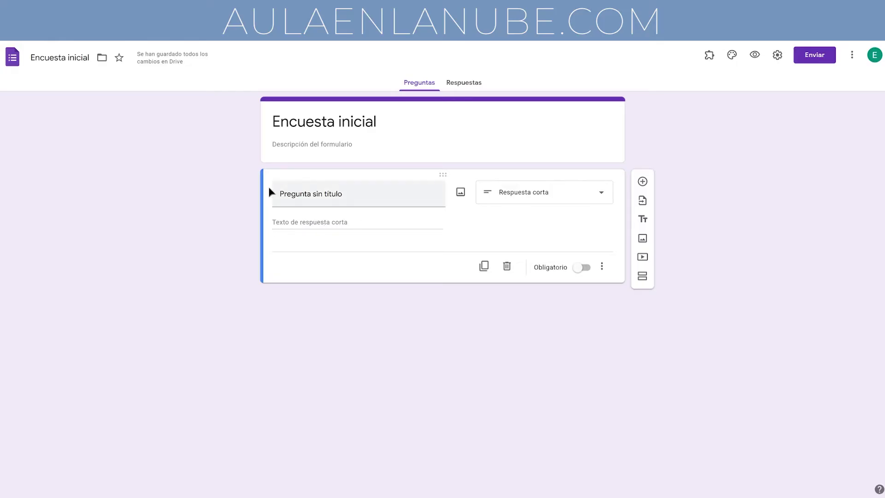
pyautogui.click(321, 196)
pyautogui.press('BackSpace')
pyautogui.write('Pais de residencia')
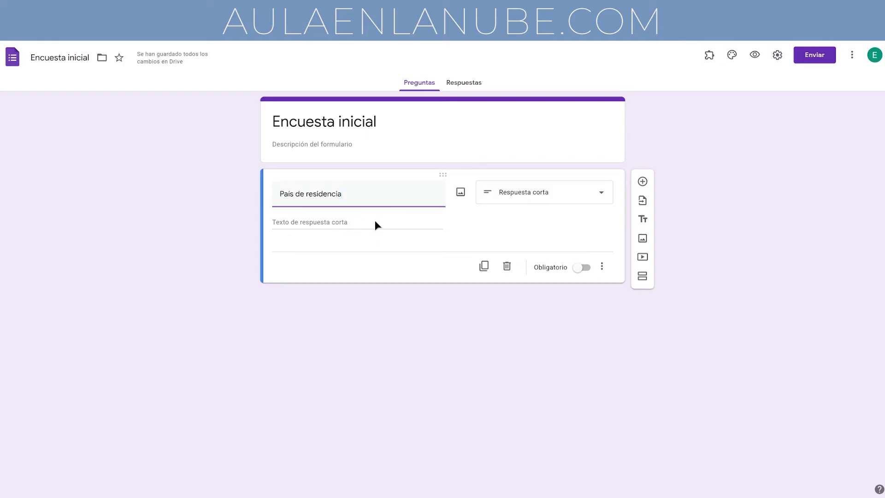
pyautogui.click(600, 280)
pyautogui.click(601, 265)
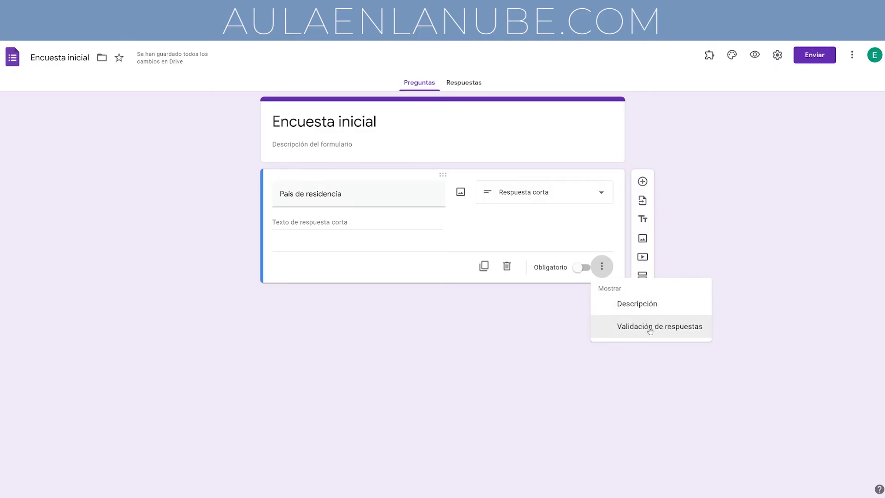
pyautogui.click(602, 266)
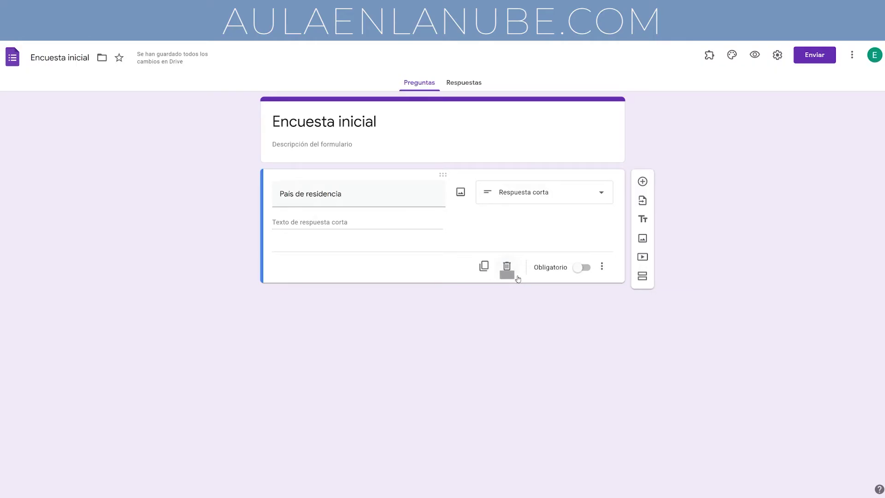
# Step: Add a drop-down (Desplegable) question titled "Edad" below the country question
pyautogui.click(643, 182)
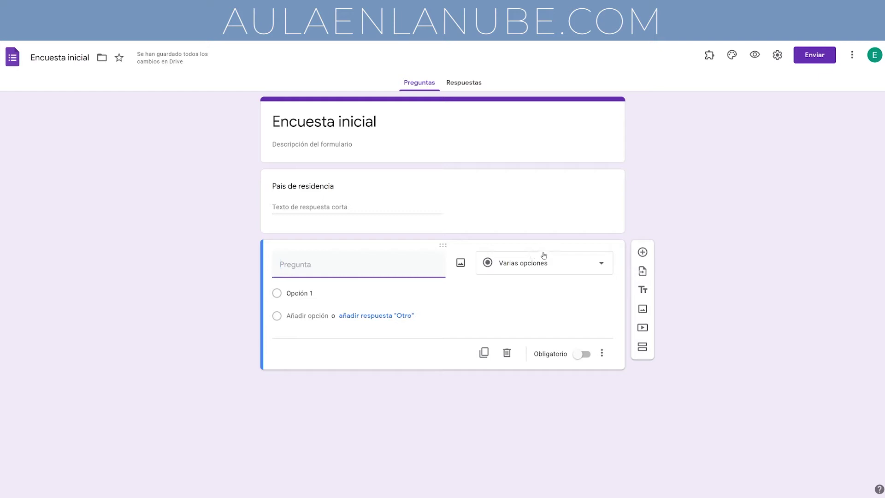
pyautogui.click(568, 265)
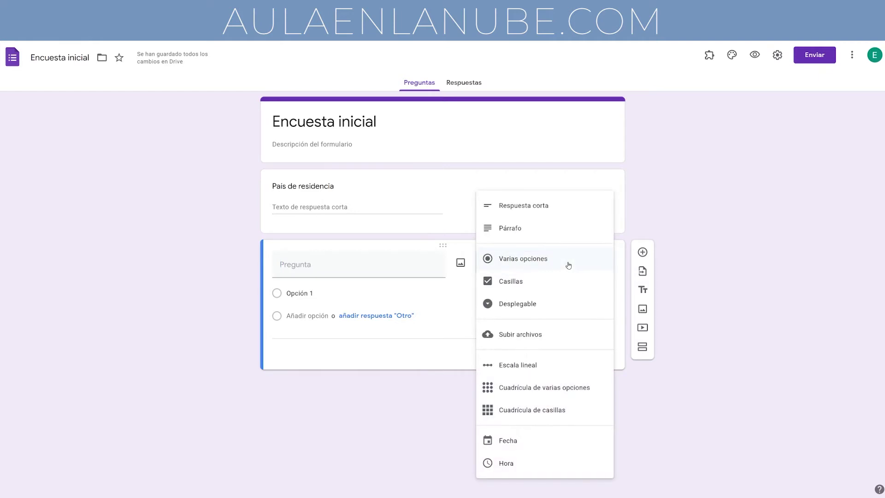
pyautogui.click(560, 303)
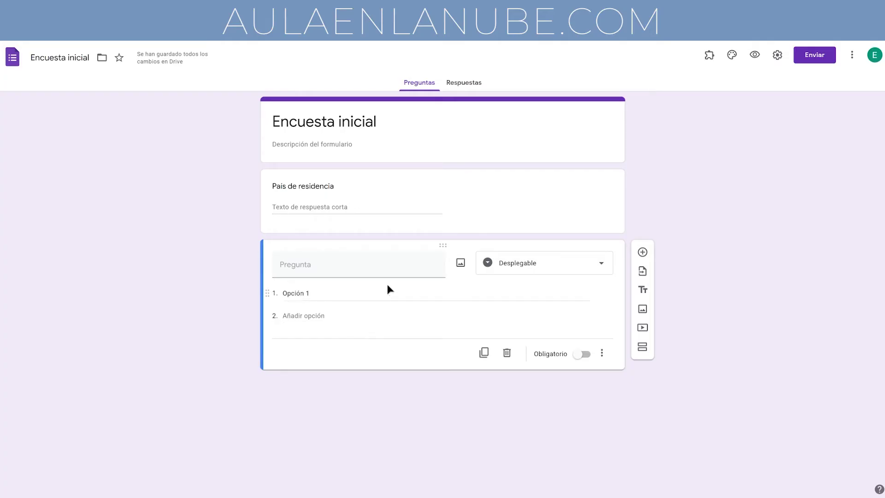
pyautogui.click(353, 267)
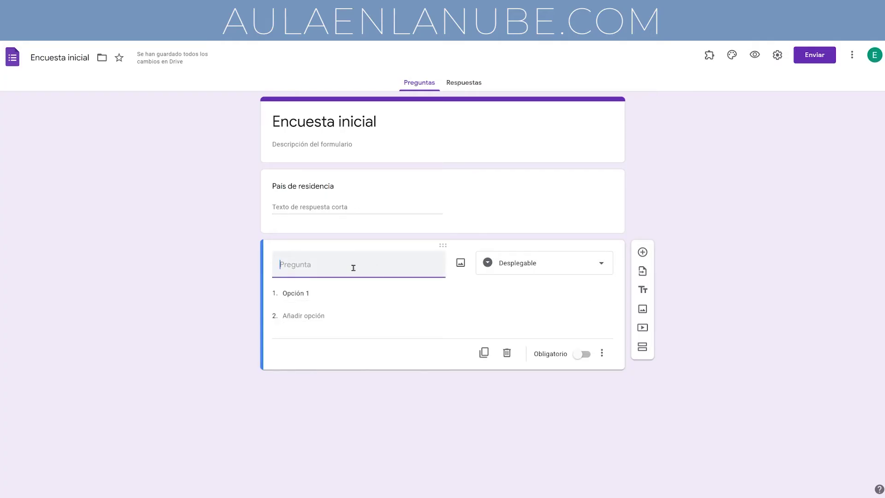
pyautogui.write('Edad')
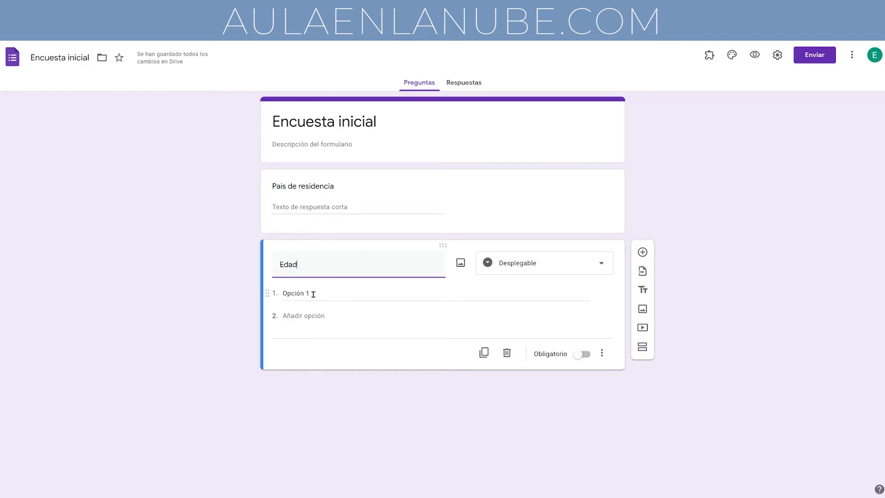
# Step: Give the Edad question the options "<18", "Entre 18 y 25", "Entre 26 y 45", "Entre 46 y 65" and "+65"
pyautogui.click(313, 294)
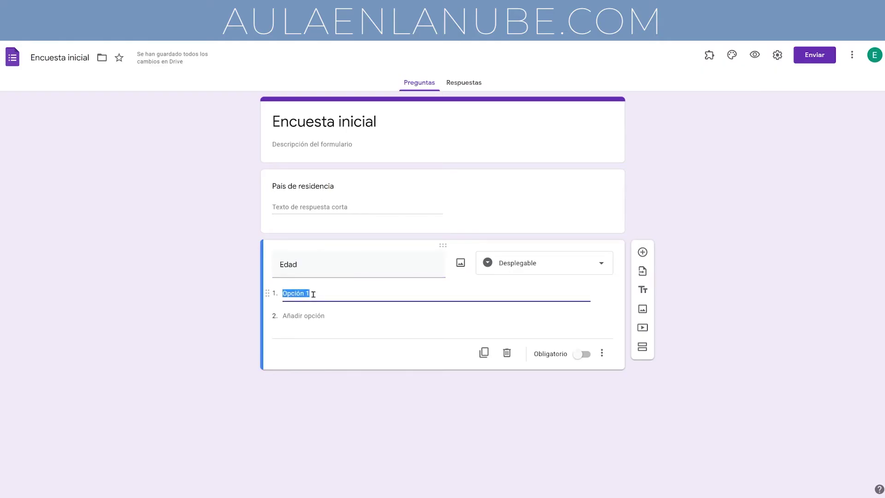
pyautogui.write('<1')
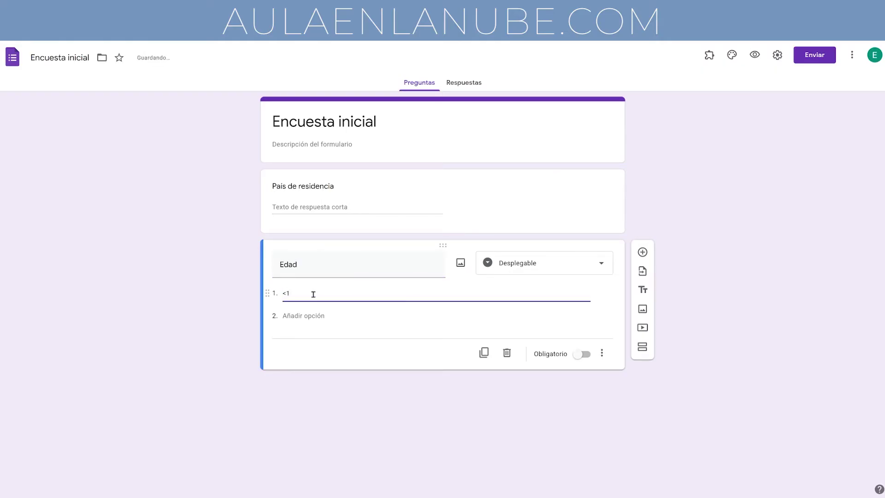
pyautogui.write('8')
pyautogui.press('Return')
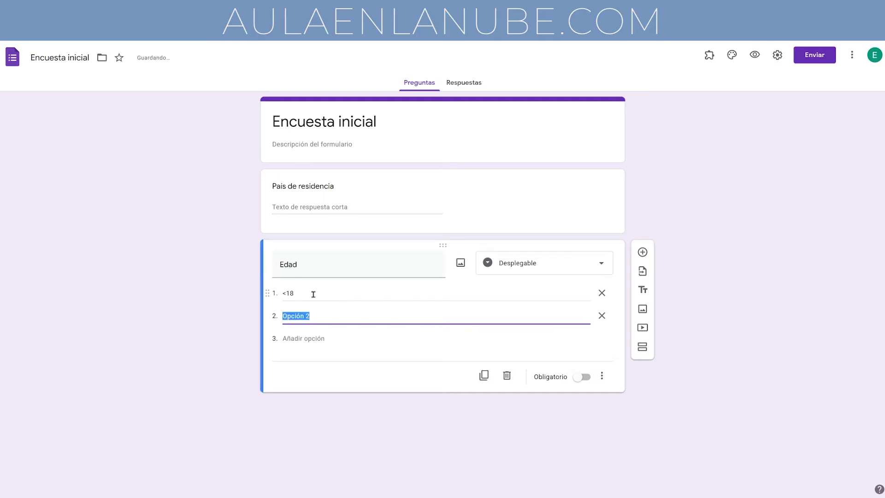
pyautogui.write('Entre 18 y 25')
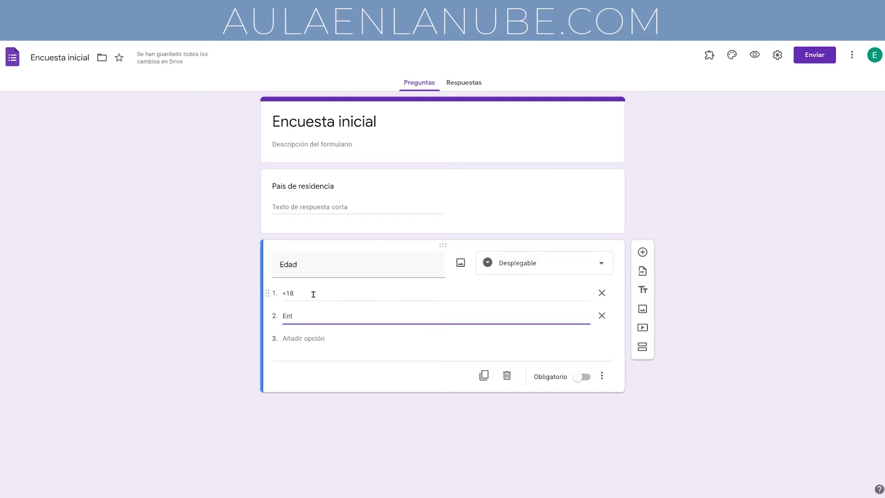
pyautogui.press('Return')
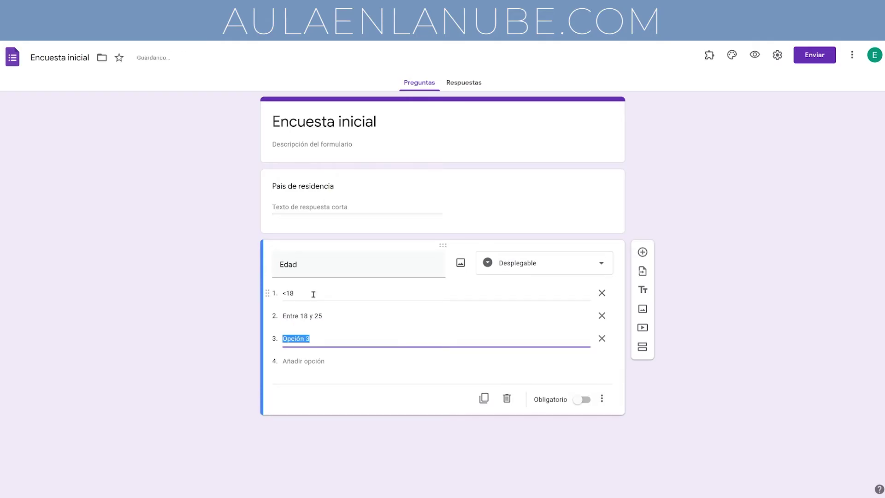
pyautogui.write('Entre 26 y 45')
pyautogui.press('Return')
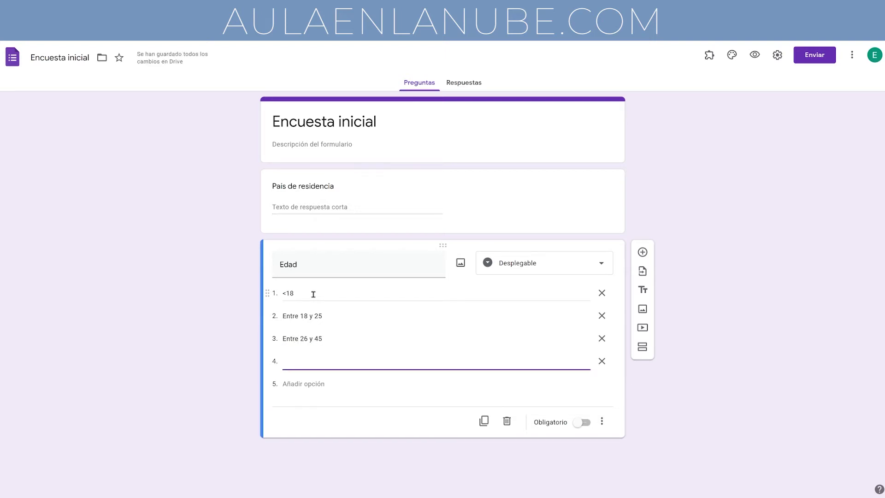
pyautogui.write('Entre 46 y 65')
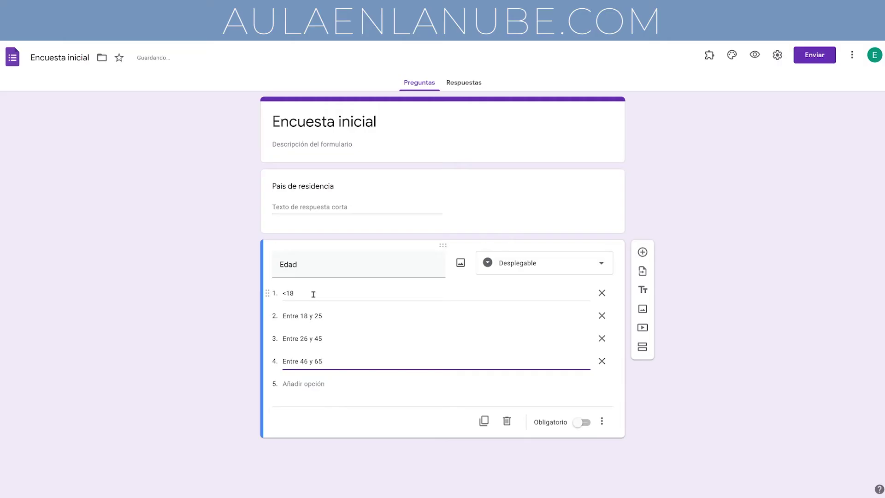
pyautogui.press('Return')
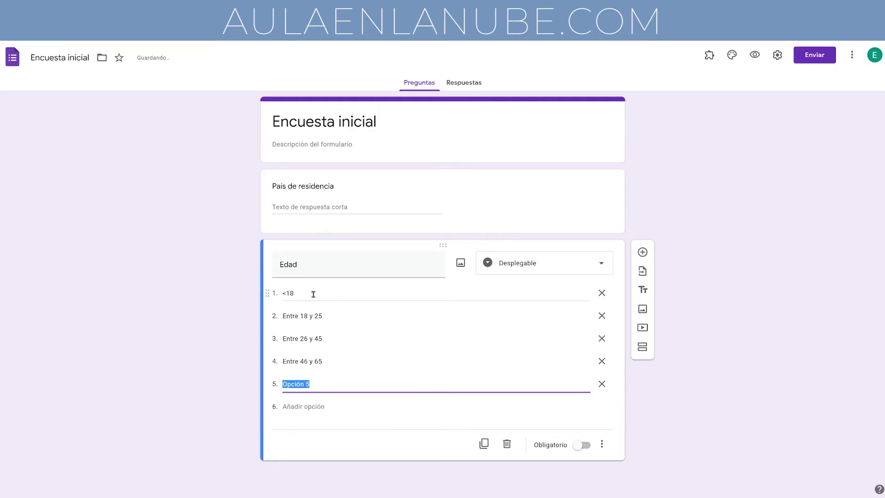
pyautogui.write('+65')
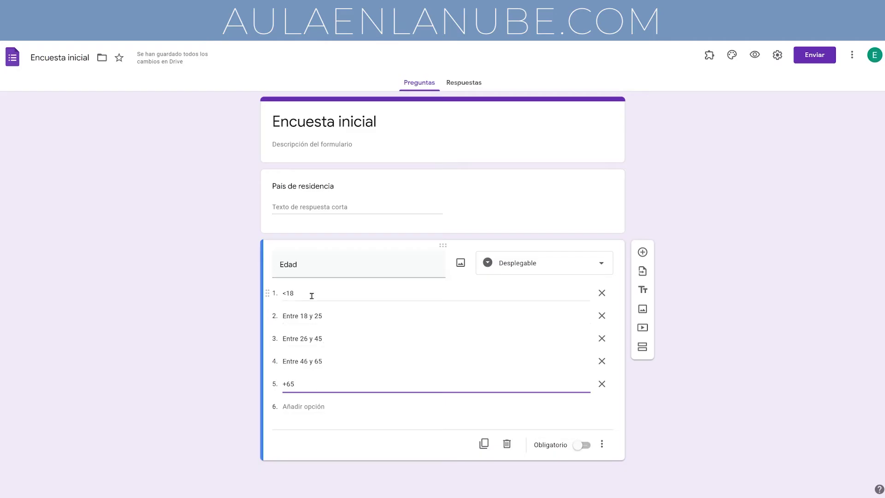
pyautogui.click(382, 283)
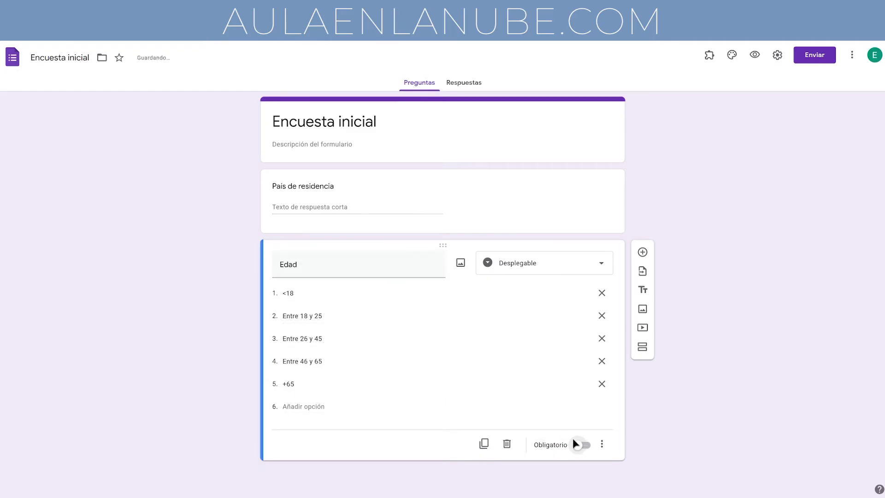
# Step: Make both the Edad and País de residencia questions mandatory
pyautogui.click(582, 446)
pyautogui.click(523, 202)
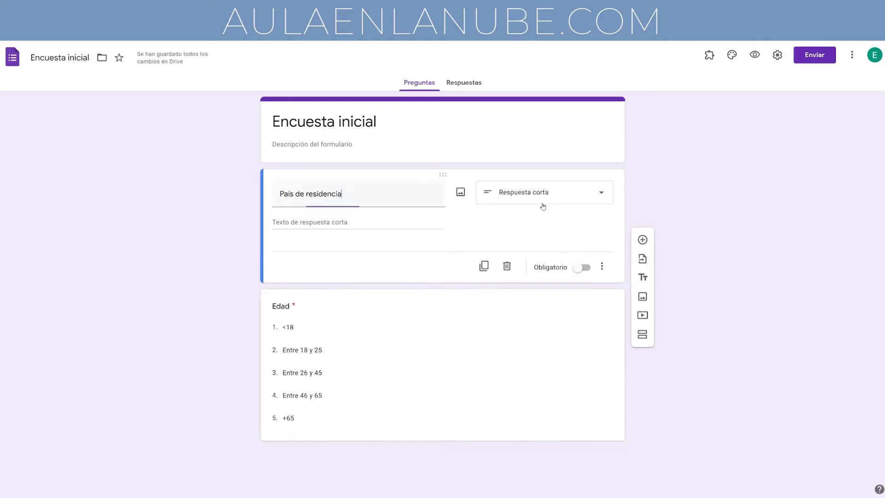
pyautogui.click(582, 267)
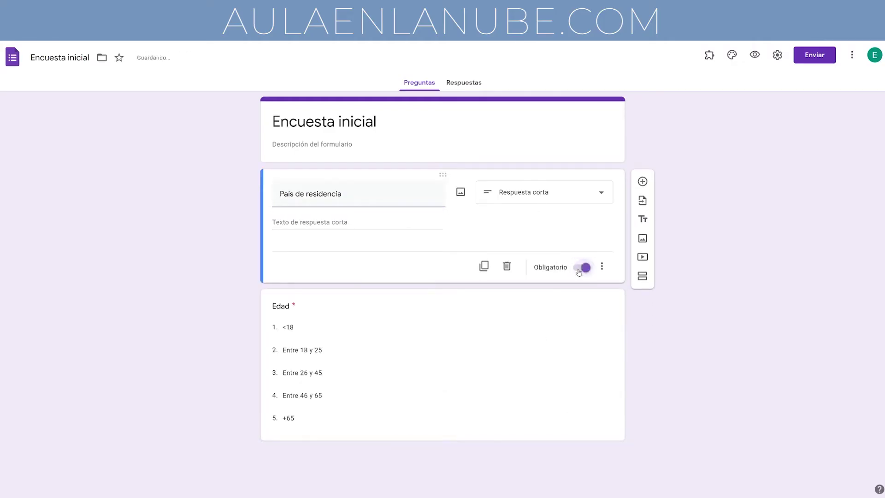
# Step: Add a mandatory paragraph (Párrafo) question titled "Escribe algo vergonzoso y ridículo sobre ti" below the Edad question
pyautogui.click(598, 423)
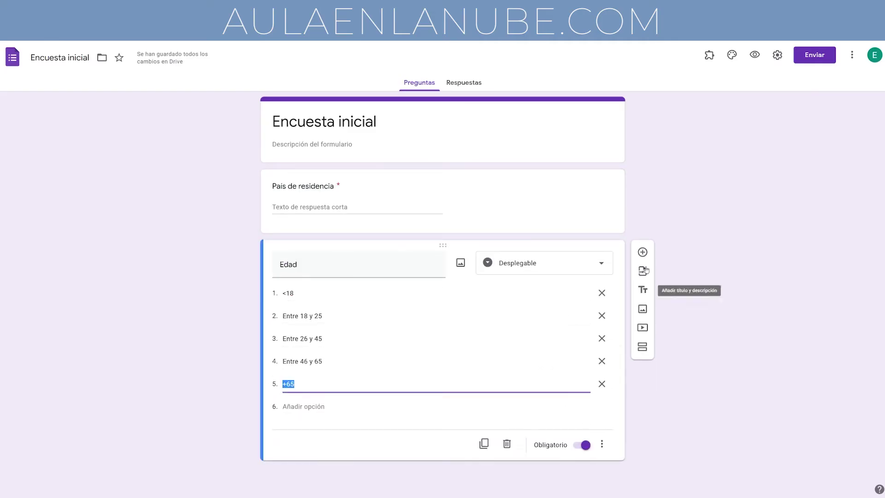
pyautogui.click(642, 251)
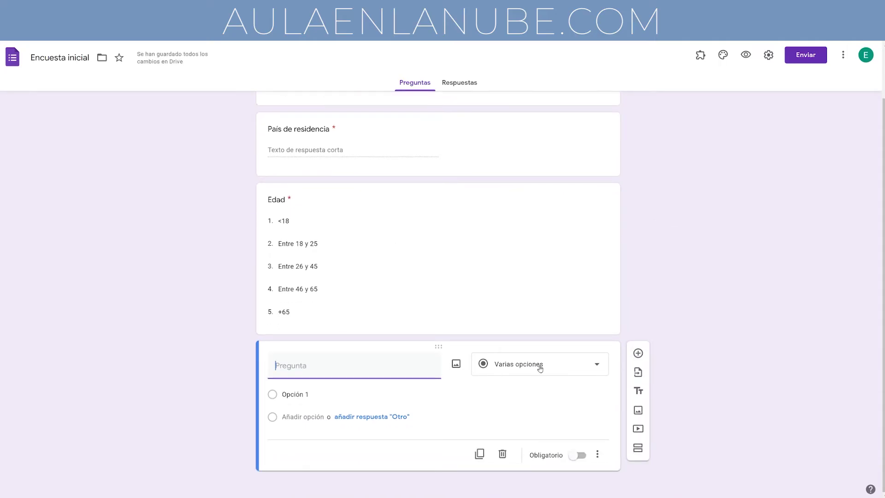
pyautogui.click(539, 368)
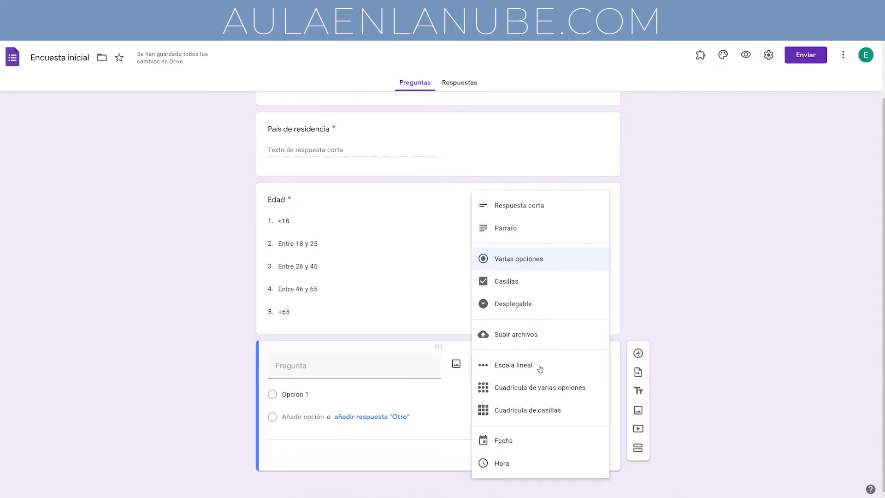
pyautogui.click(557, 230)
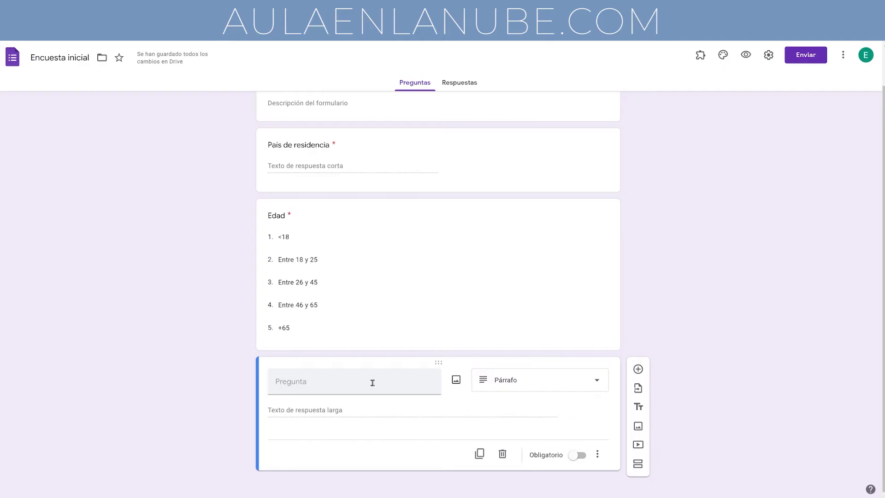
pyautogui.click(315, 387)
pyautogui.write('Escribe algo vergonzoso y ridic')
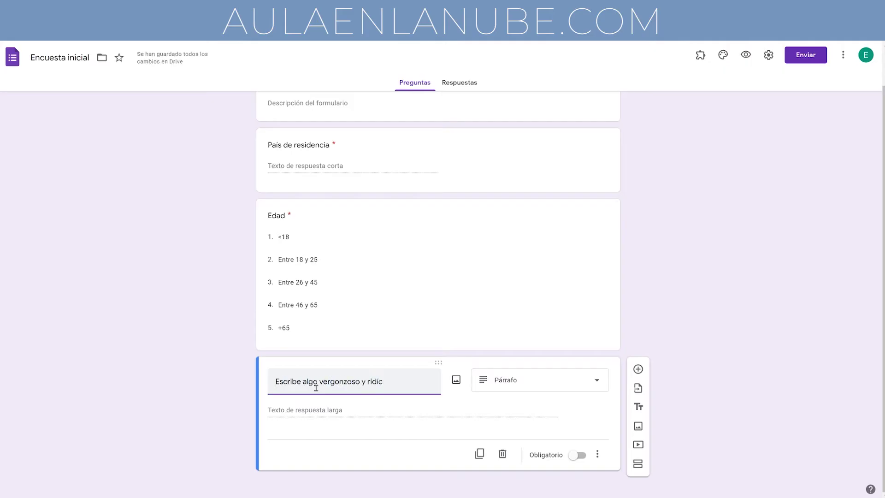
pyautogui.write('ulo sobre ti')
pyautogui.click(576, 456)
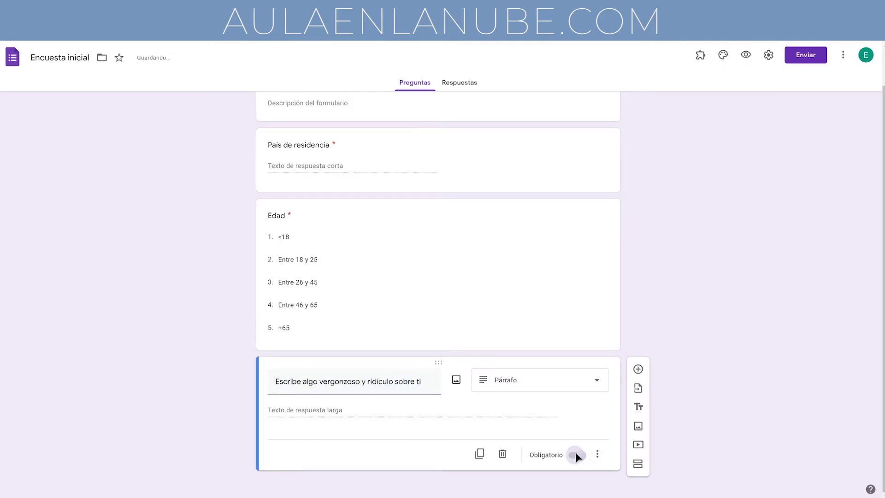
# Step: Add a mandatory multiple-choice question titled "Qué te gustaría más?" with the options "Hablar con los animales" and "Saber todos los idiomas"
pyautogui.click(638, 369)
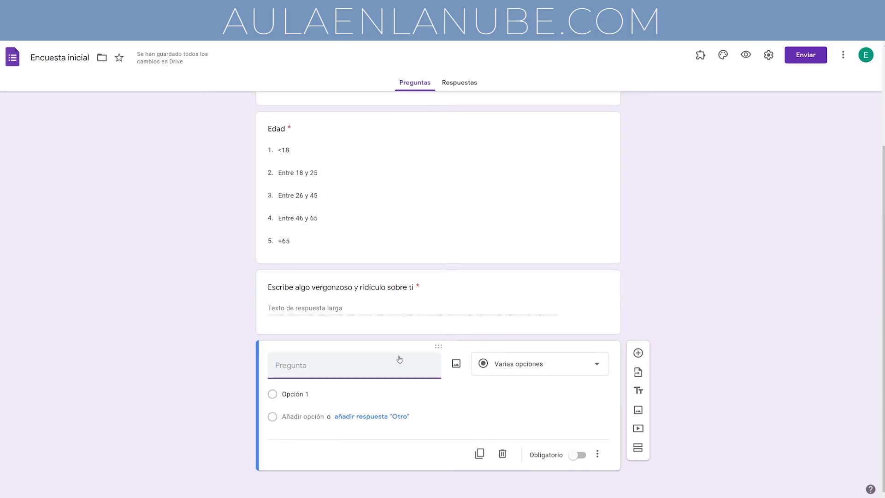
pyautogui.write('Qué te gustaria más?')
pyautogui.press('Return')
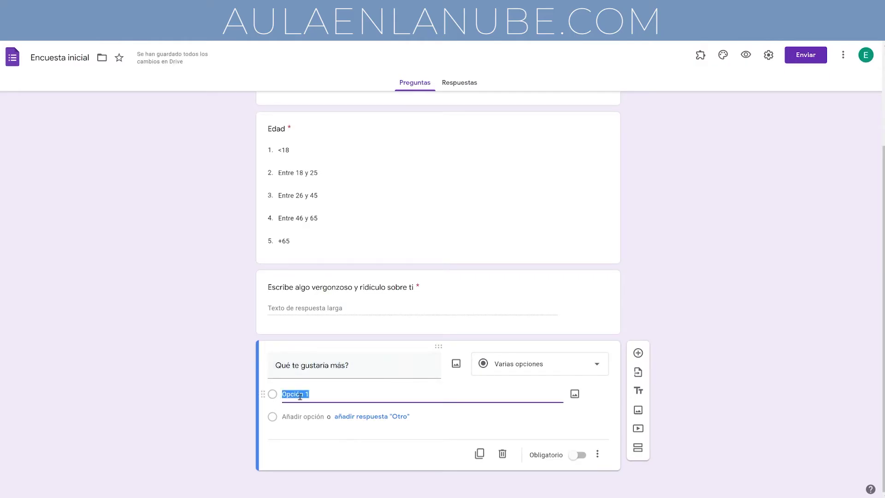
pyautogui.write('Hablar con los animales')
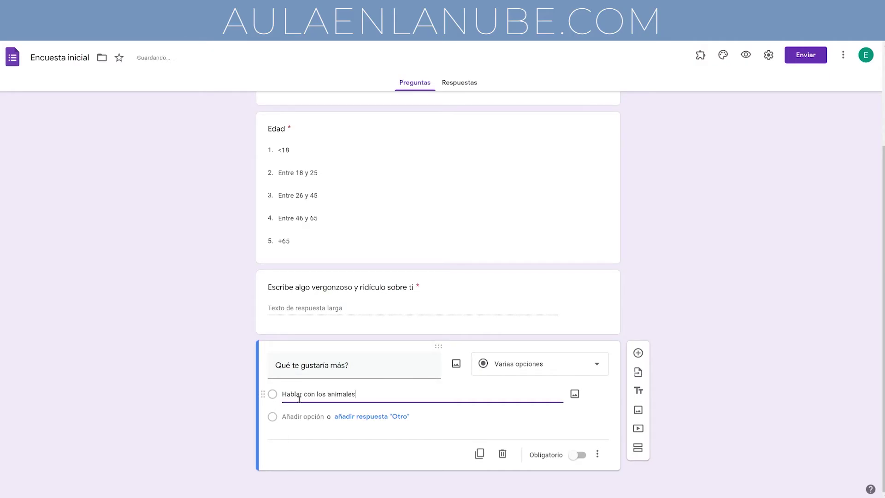
pyautogui.click(306, 415)
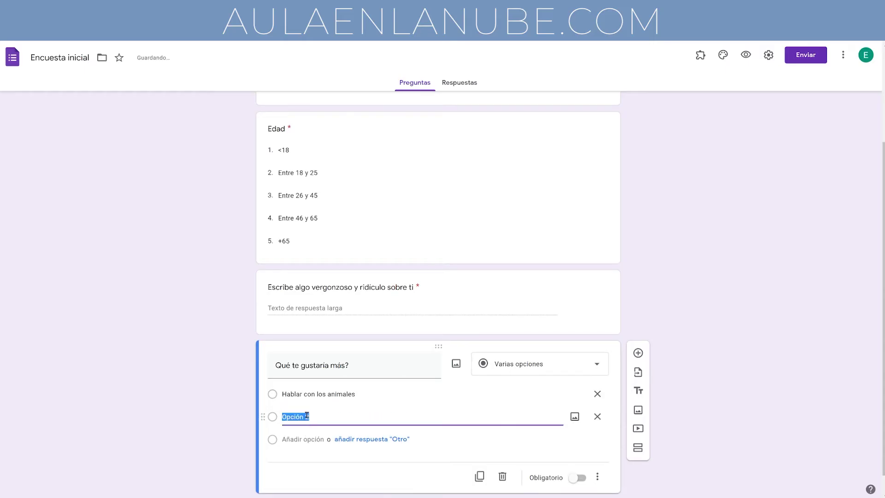
pyautogui.write('Saber todos los idiomas')
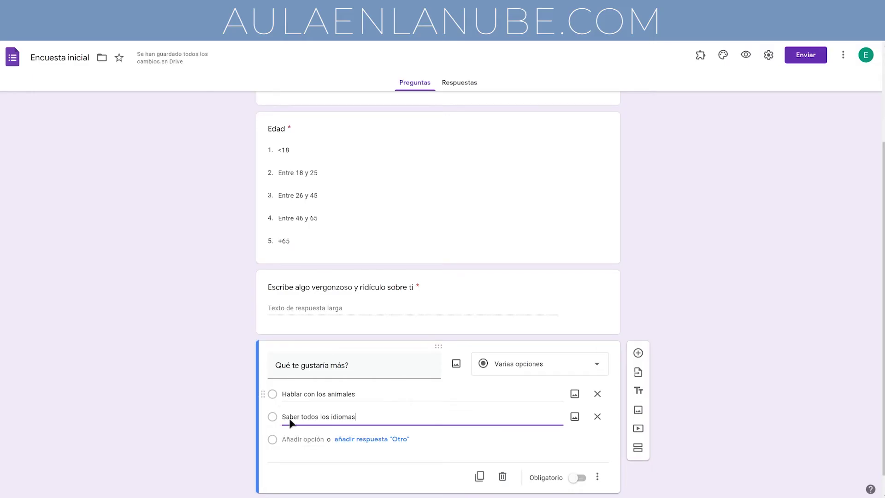
pyautogui.click(582, 481)
pyautogui.scroll(-1, 335, 218)
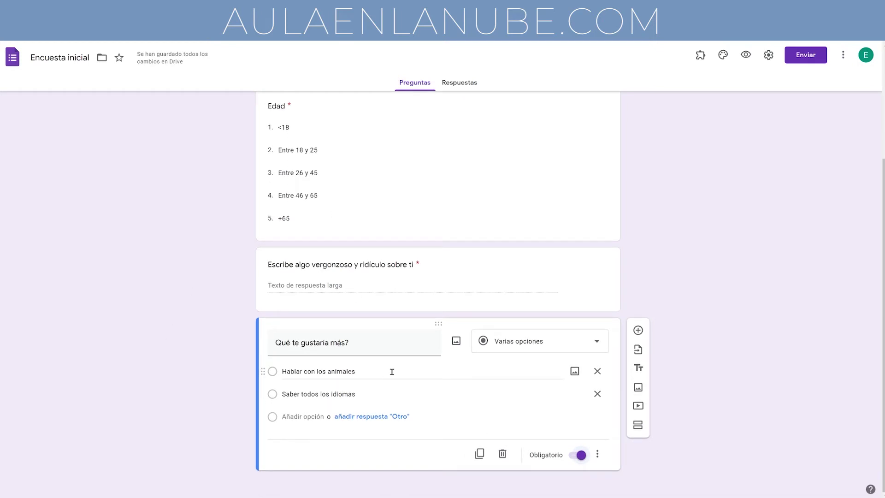
# Step: Duplicate the "Qué te gustaría más?" question and retitle the copy "Qué prefieres?"
pyautogui.click(480, 453)
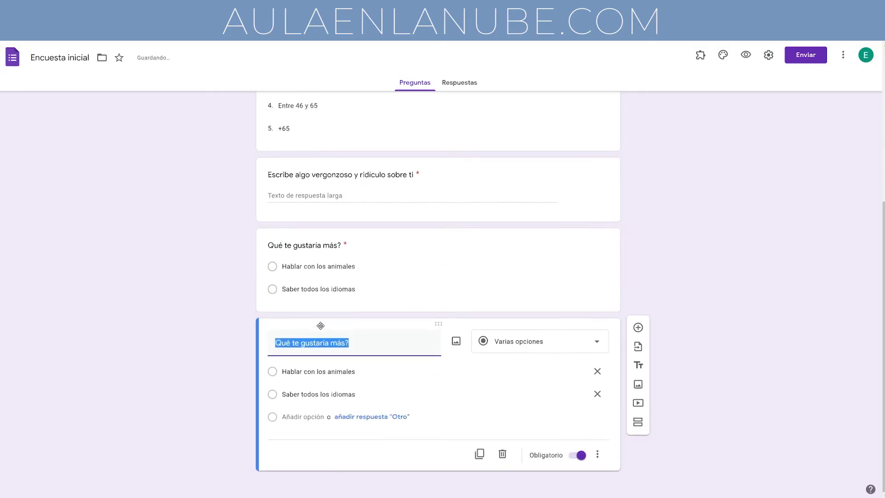
pyautogui.click(299, 343)
pyautogui.moveTo(294, 343); pyautogui.dragTo(347, 344)
pyautogui.press('BackSpace')
pyautogui.press('BackSpace')
pyautogui.write('prefieres?')
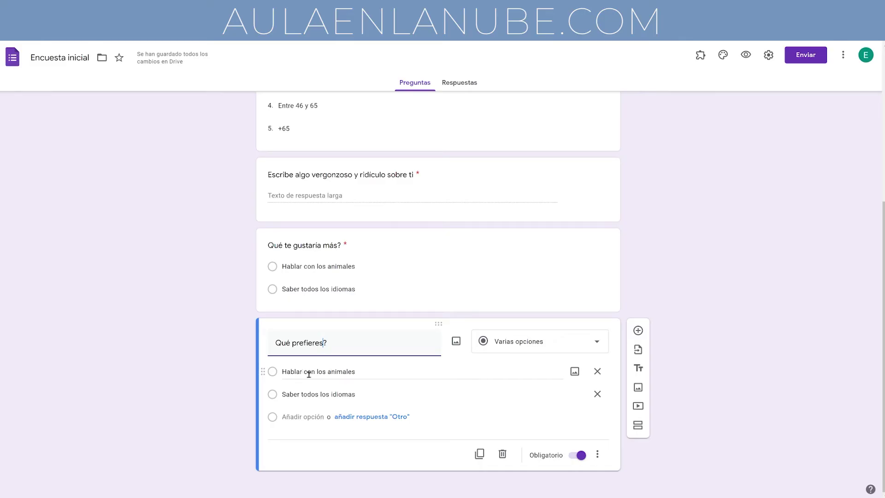
# Step: Change the "Qué prefieres?" options to "Viajar por todo el mundo, pero no volver a tu país" and "No salir nunca jamás de tu país"
pyautogui.click(309, 374)
pyautogui.write('Viajar por todo el mundo, p')
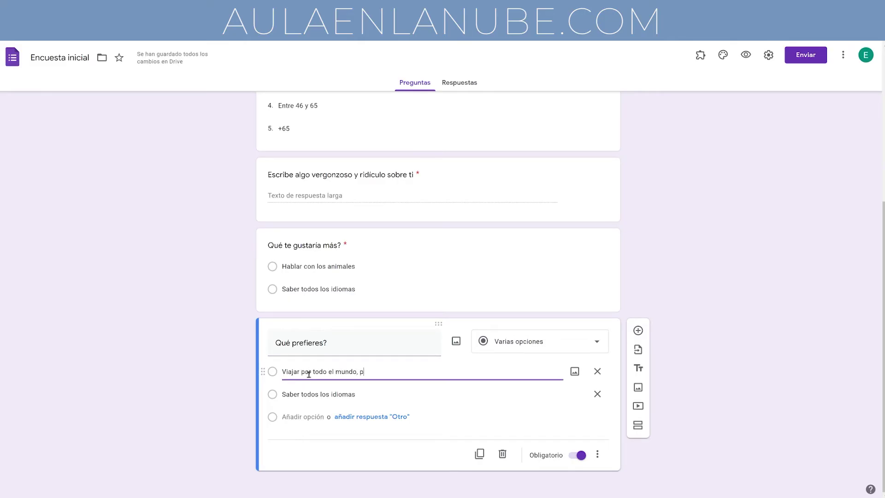
pyautogui.write('ero no volver a tu país')
pyautogui.click(317, 393)
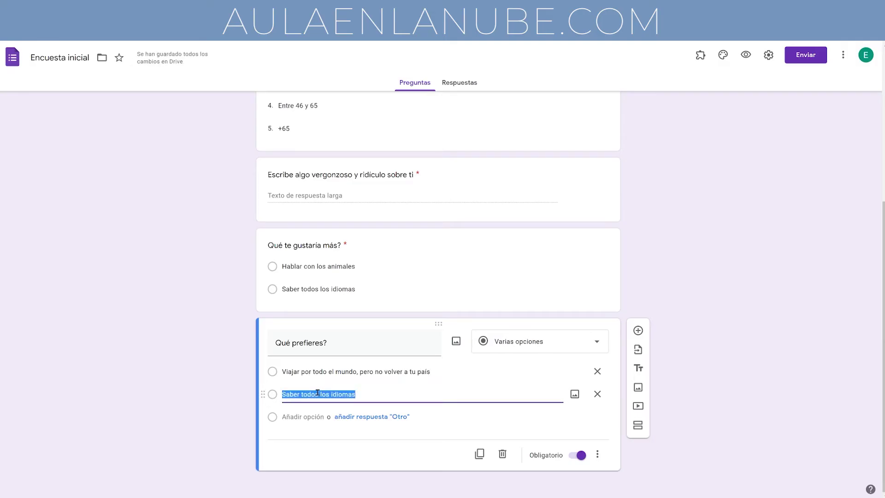
pyautogui.write('No salir nunca jamás de tu país')
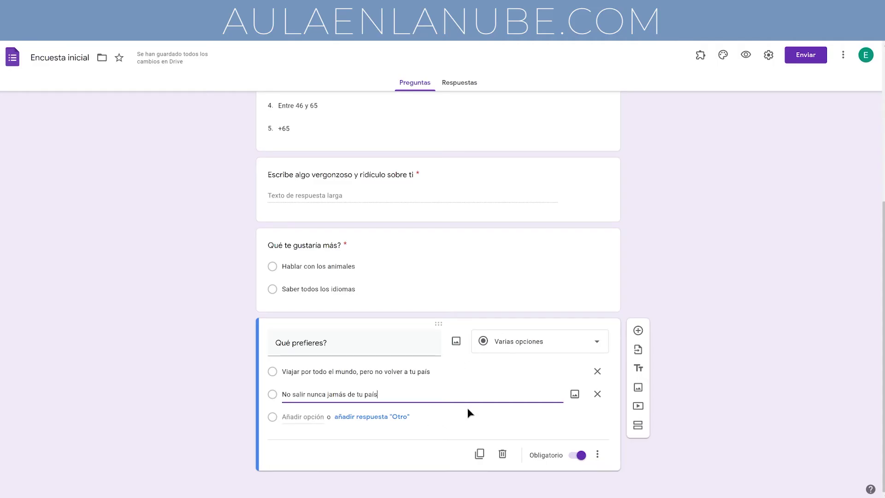
# Step: Duplicate the "Qué prefieres?" question and change the copy's options to "Saber cuando alguien miente" and "Poder mentir sin que nadie se dé cuenta"
pyautogui.click(479, 454)
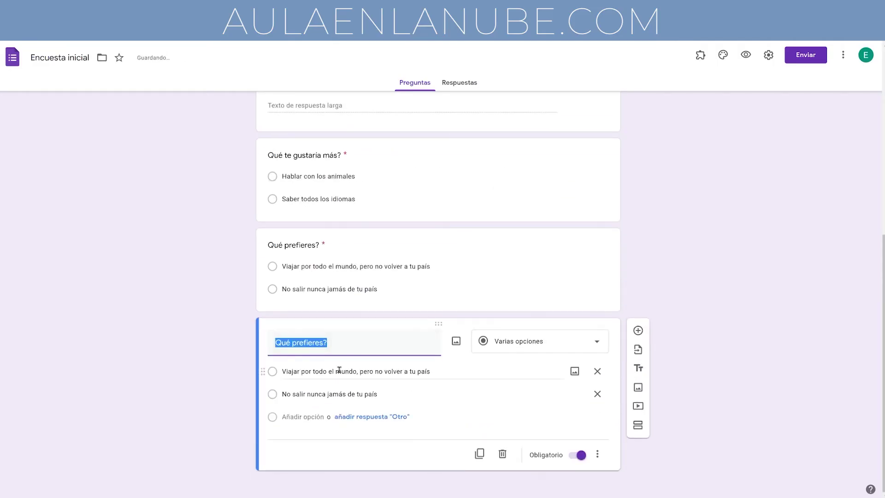
pyautogui.click(311, 371)
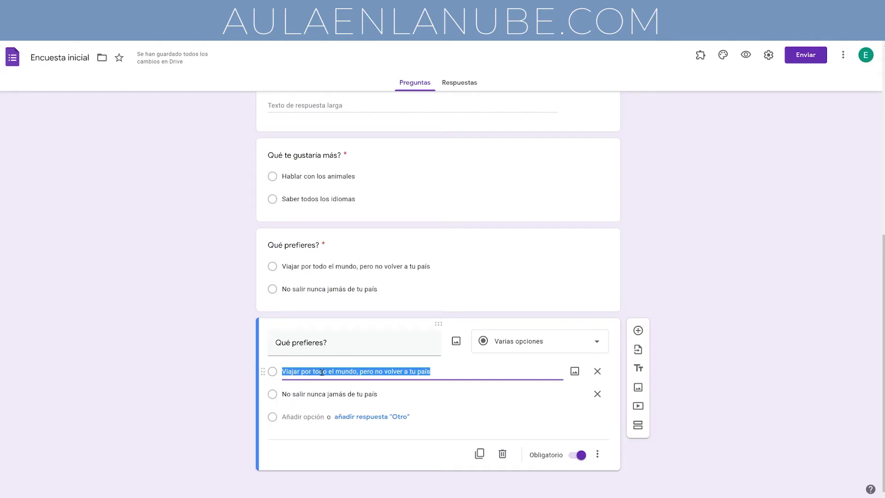
pyautogui.write('Saber cuando alguien miente')
pyautogui.press('Tab')
pyautogui.write('Poder mentir sin que nadie se dé cuenta')
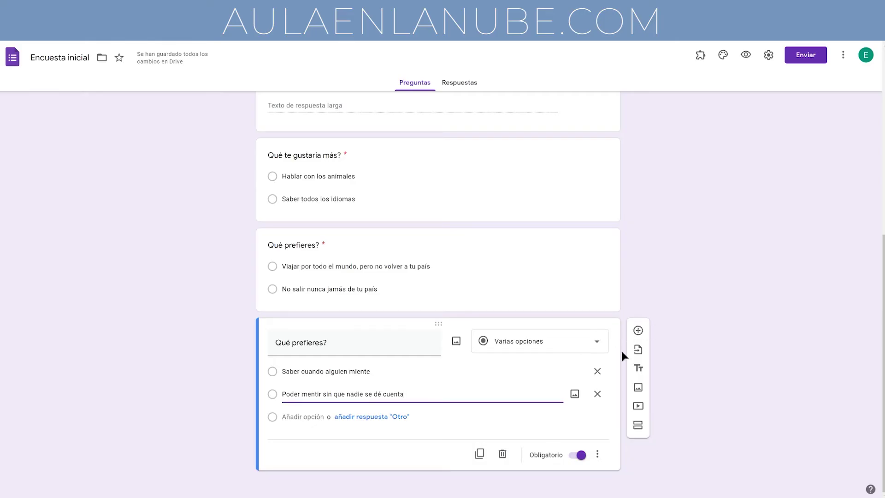
# Step: Add a short-answer (Respuesta corta) question at the end of the form and enable response validation for it
pyautogui.click(637, 331)
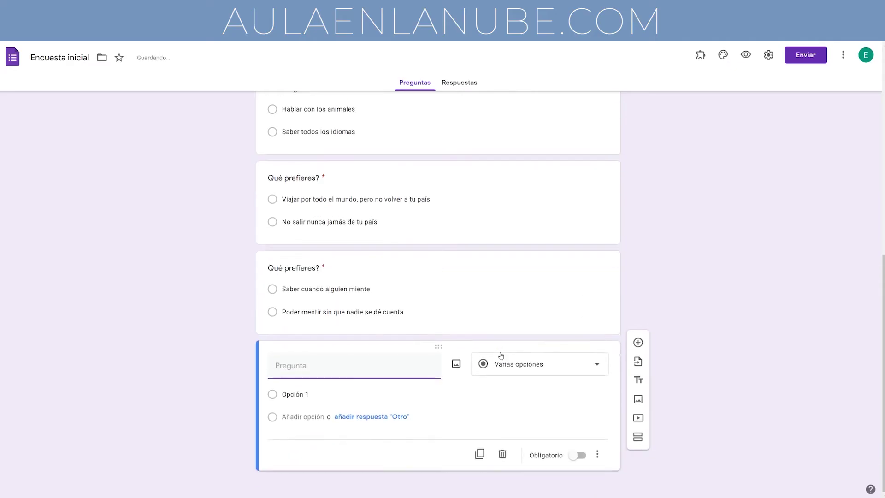
pyautogui.click(550, 371)
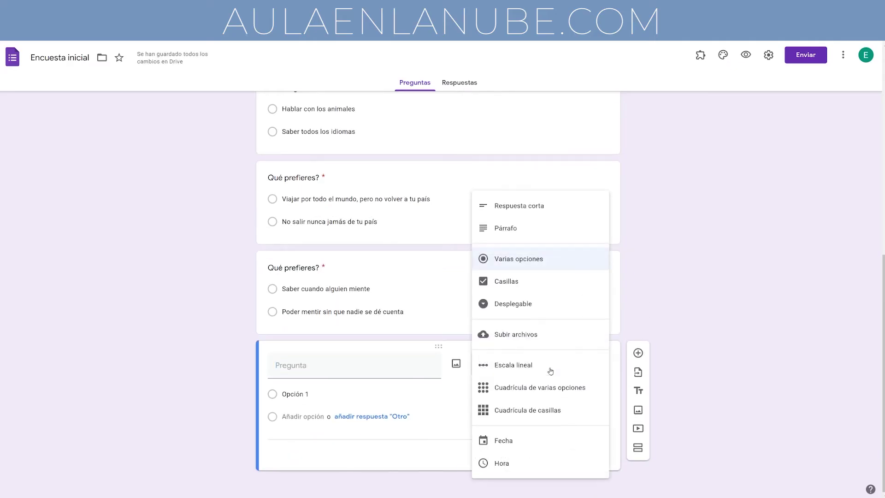
pyautogui.click(566, 206)
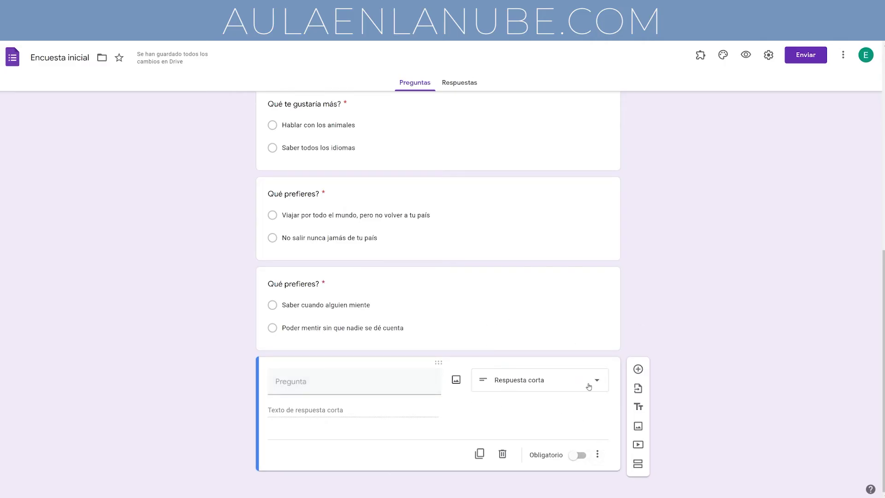
pyautogui.click(598, 455)
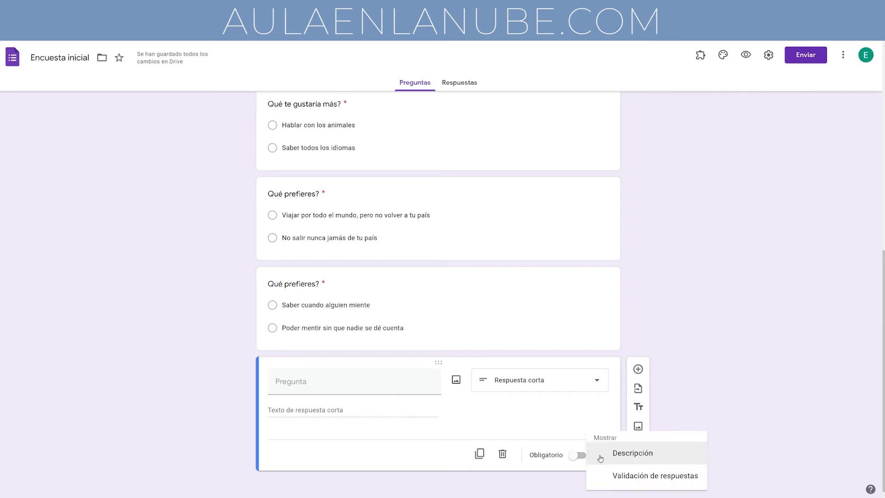
pyautogui.click(638, 479)
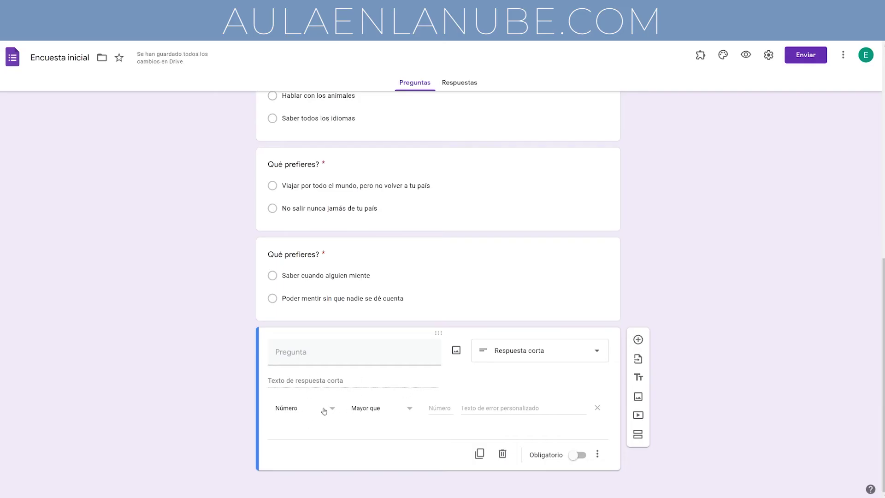
# Step: Validate the short answer as Número, Mayor o igual que 0, with the error text "Debes introducir un número positivo"
pyautogui.click(328, 408)
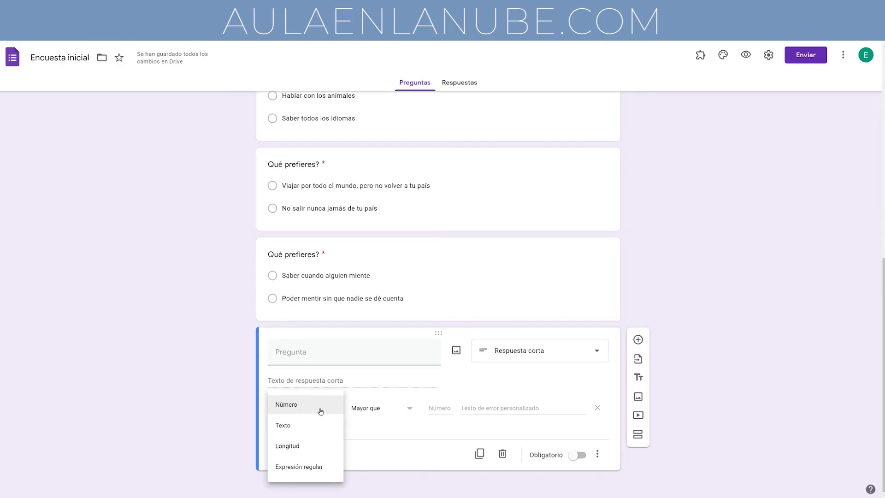
pyautogui.click(321, 409)
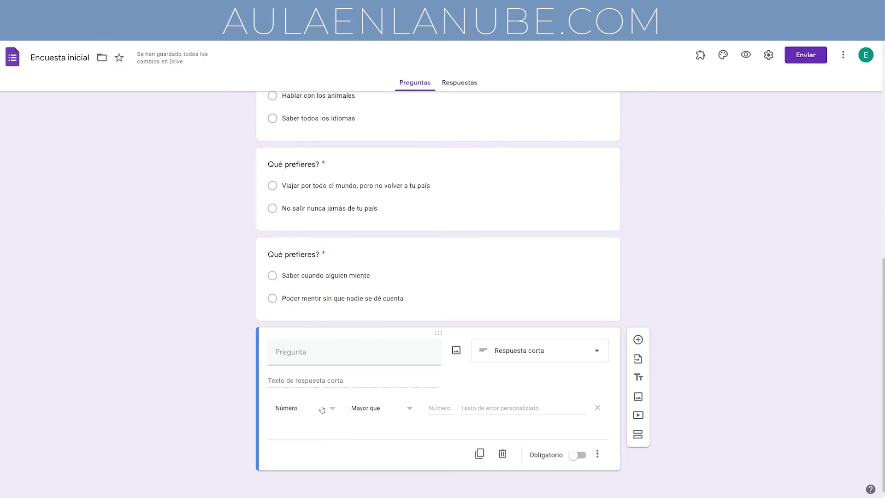
pyautogui.click(408, 409)
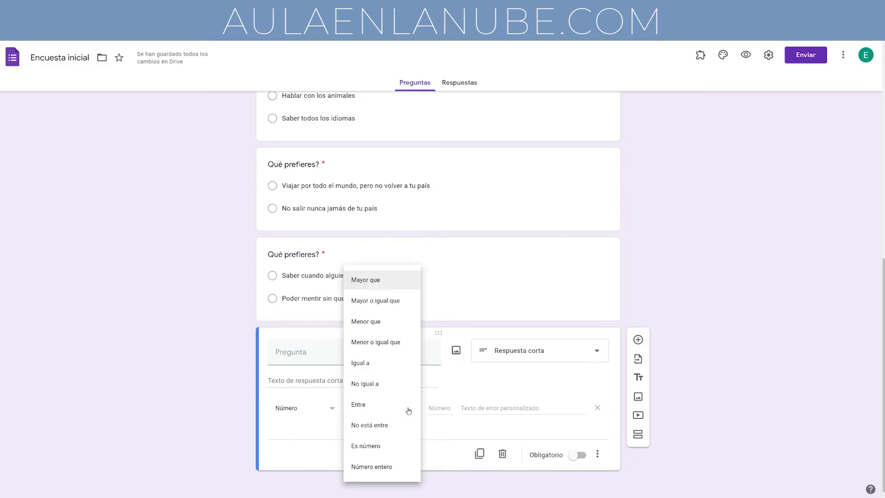
pyautogui.click(385, 304)
pyautogui.click(436, 408)
pyautogui.write('0')
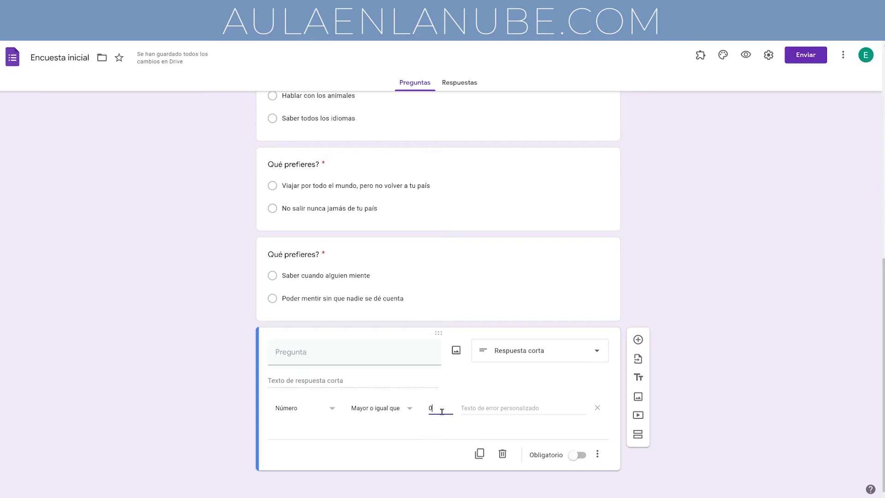
pyautogui.click(495, 405)
pyautogui.write('Debes introducir un número positivo')
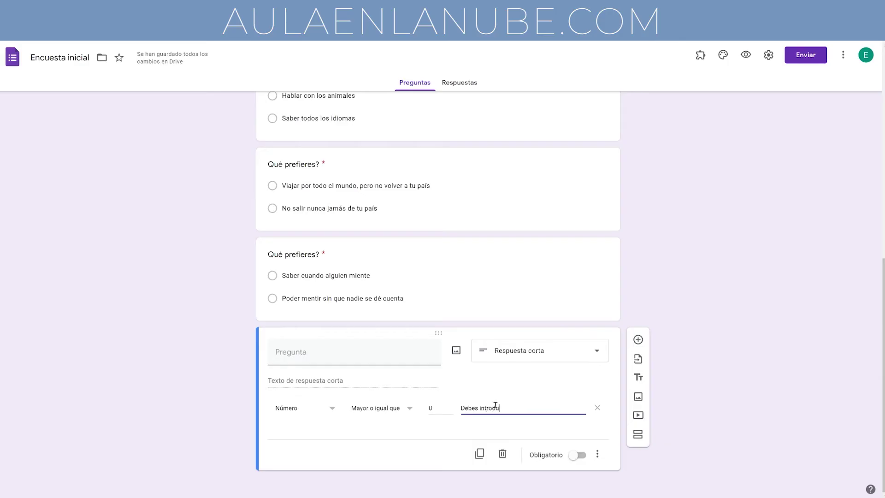
# Step: Title the validated short-answer question "Cuántos amigos/as de verdad crees que tienes?" and make it mandatory
pyautogui.click(303, 359)
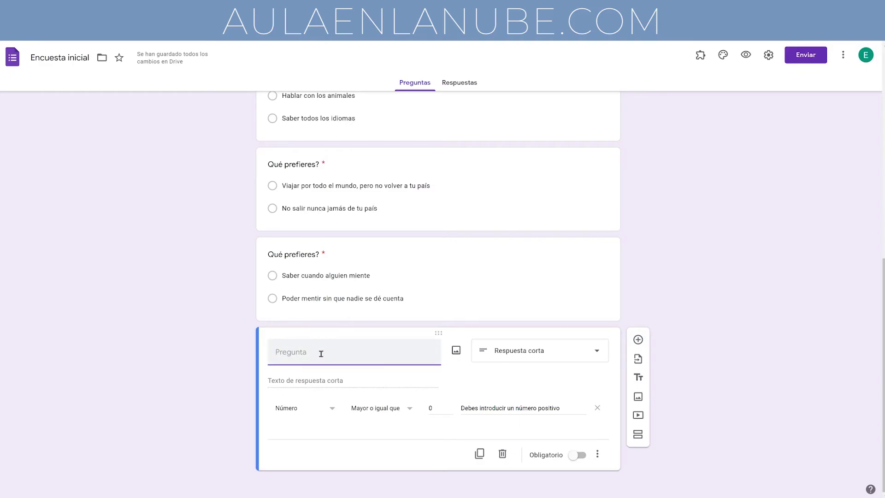
pyautogui.write('Cuántos amigos/as de verdad crees que tienes?')
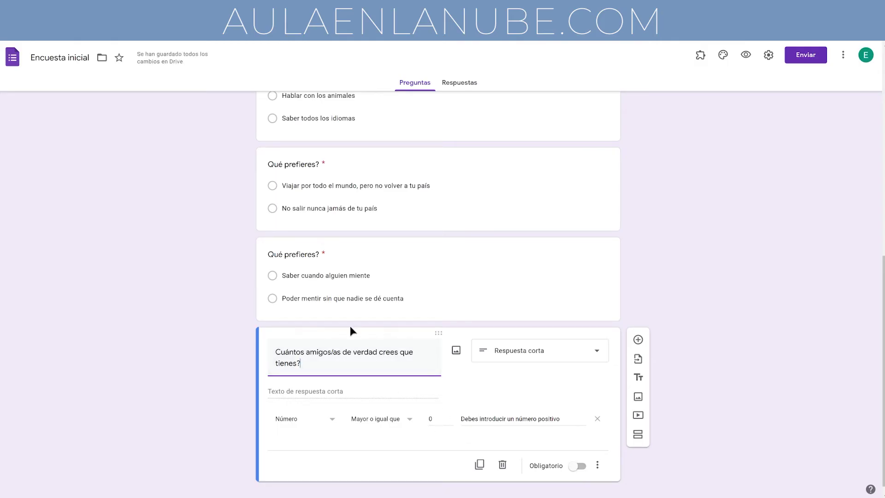
pyautogui.click(578, 465)
# Step: Add a checkbox (Casillas) question below the question about the number of friends
pyautogui.click(638, 340)
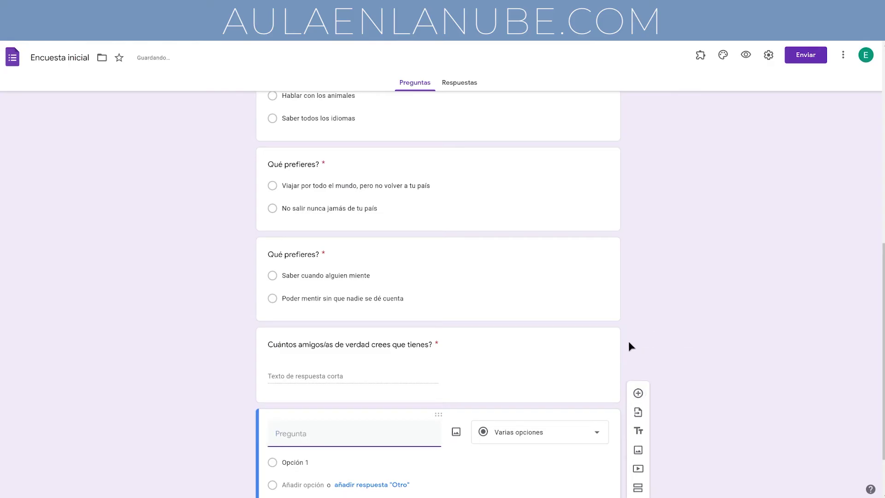
pyautogui.click(560, 434)
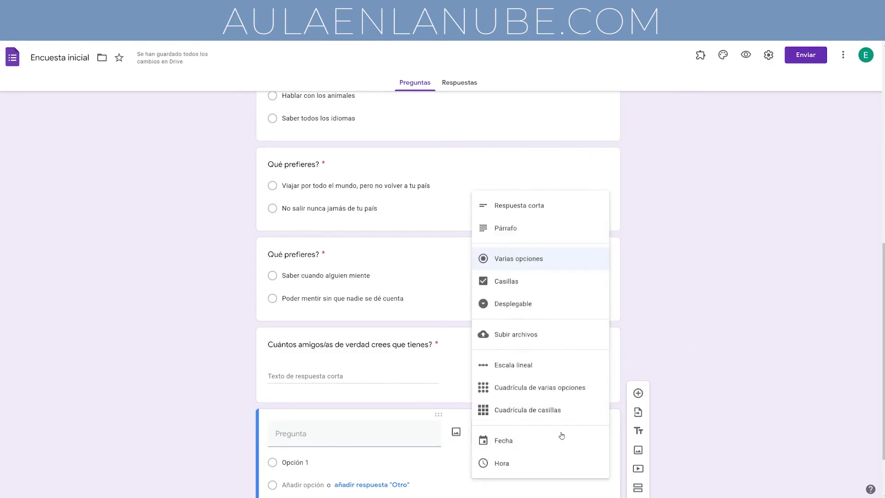
pyautogui.click(573, 284)
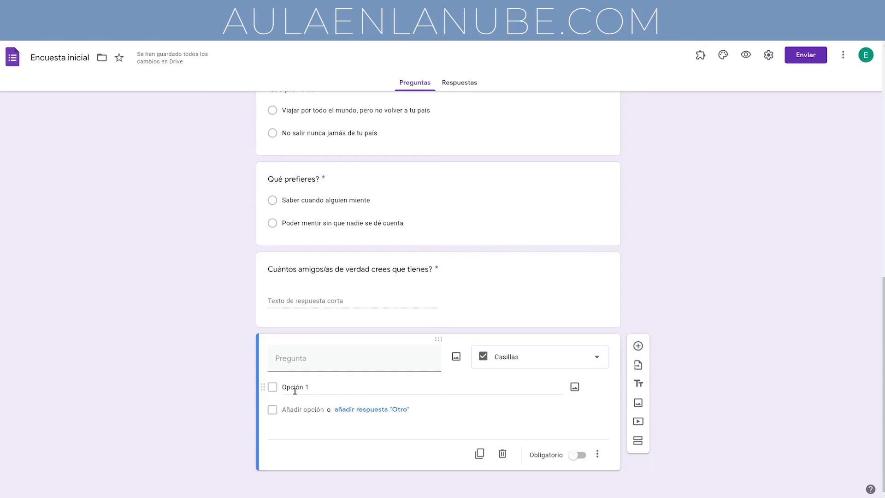
# Step: Title the checkbox question "Indica tus intereses:" and enter the options "Edición fotográfica", "Edición de vídeo" and "Hardware"
pyautogui.click(333, 360)
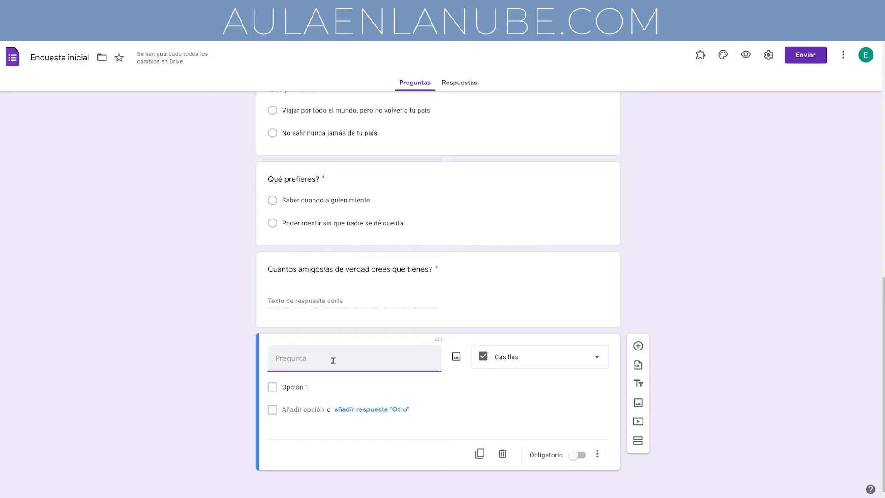
pyautogui.write('Indica tus intereses:')
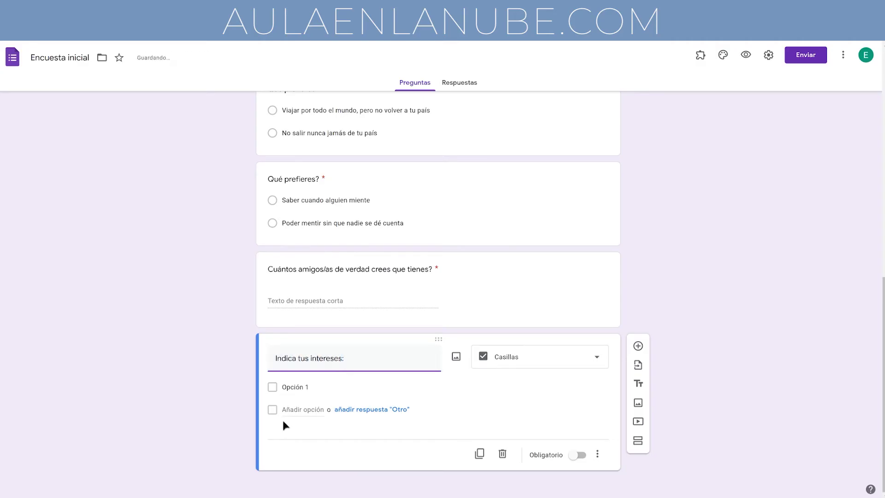
pyautogui.click(297, 386)
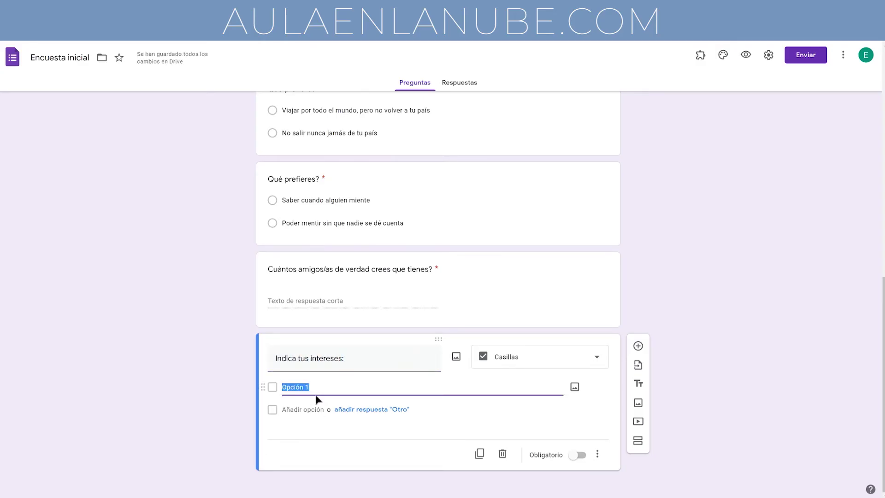
pyautogui.write('Edición fotográfica')
pyautogui.press('Return')
pyautogui.write('Edición de vídeo')
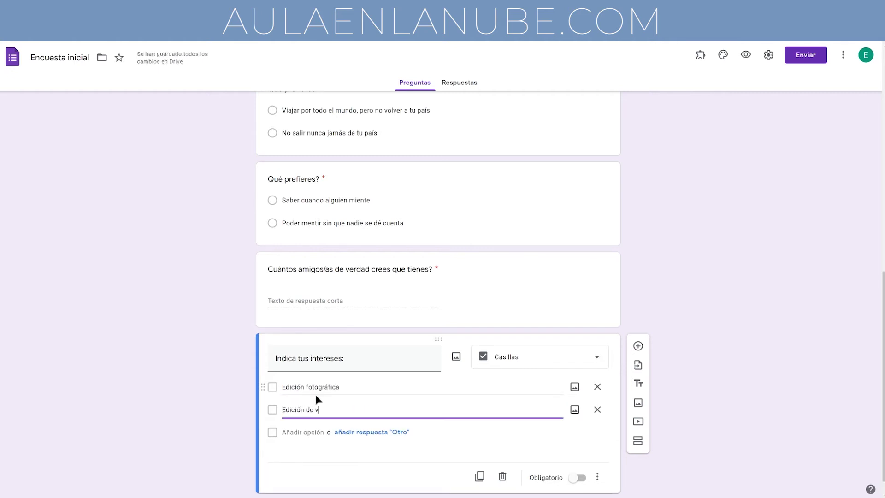
pyautogui.press('Return')
pyautogui.write('Hardware')
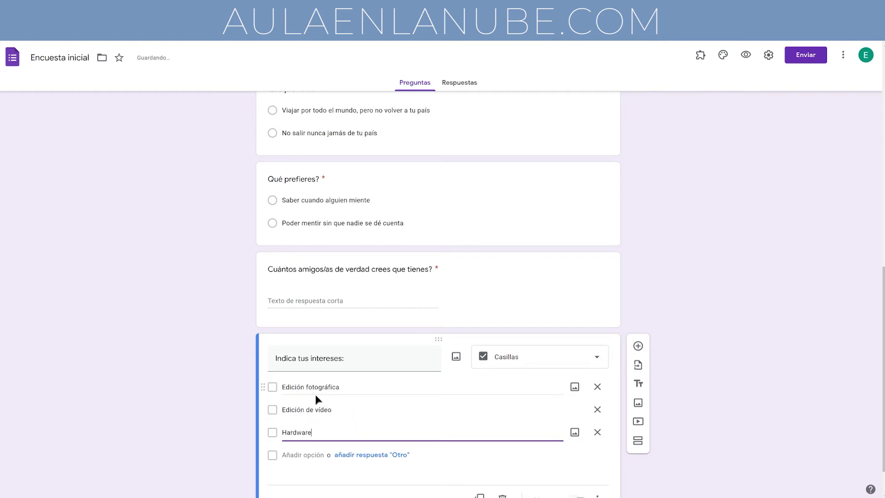
# Step: Add the options "Desarrollo Web", "Creación de videojuegos" and "Ofimática" to the interests question
pyautogui.press('Return')
pyautogui.write('Desaro')
pyautogui.press('BackSpace')
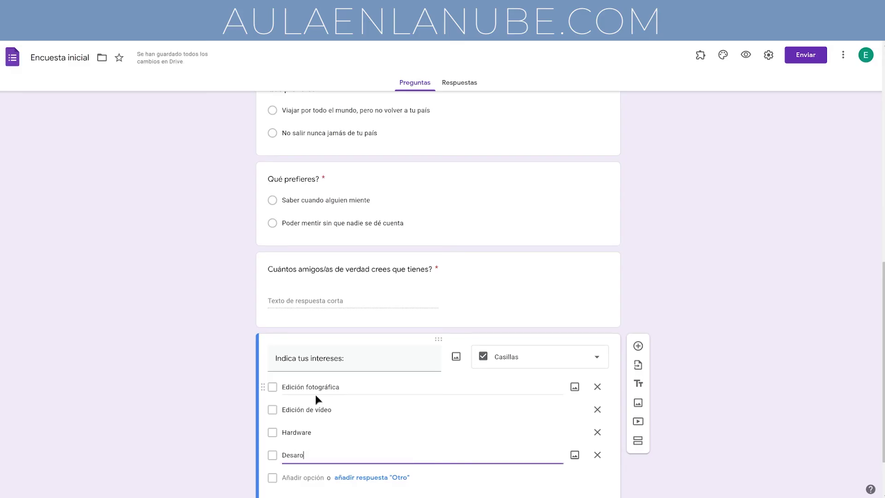
pyautogui.write('rollo Web')
pyautogui.press('Return')
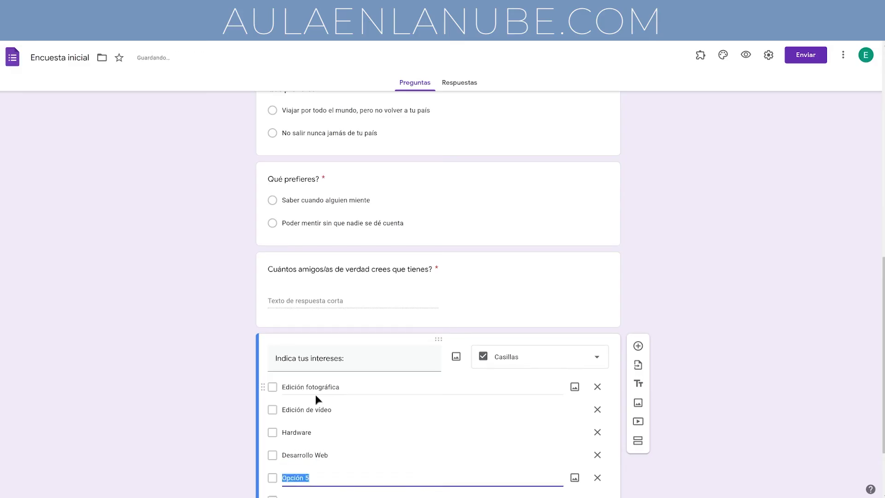
pyautogui.write('Cread')
pyautogui.press('BackSpace')
pyautogui.write('ción de videojuegos')
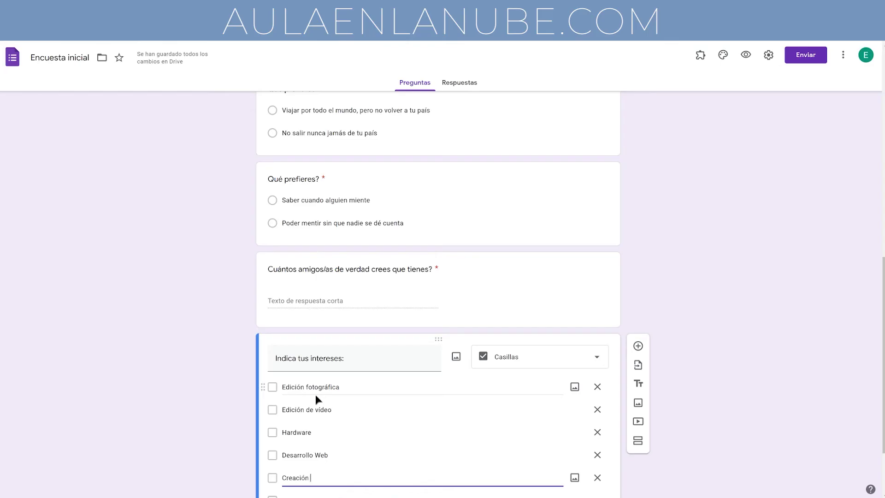
pyautogui.press('Return')
pyautogui.write('Ofimática')
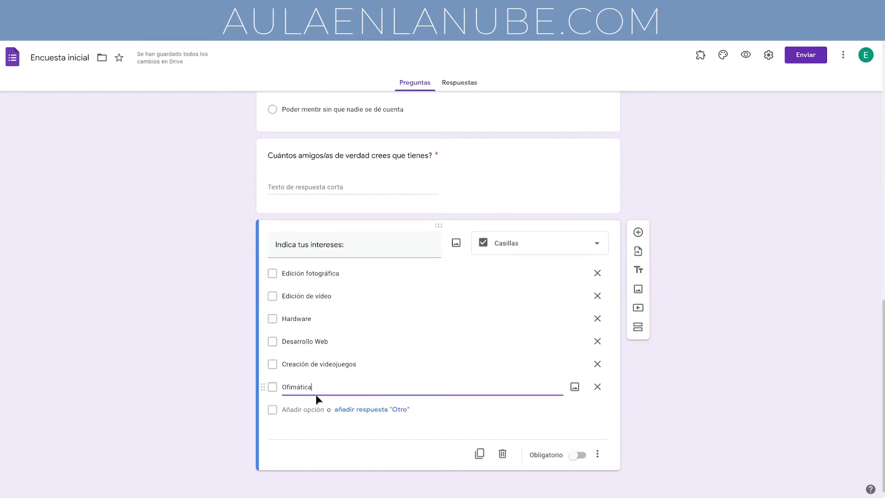
# Step: Add the options "Animación 3D", "Crear canal YouTube" and "Diseño gráfico" below "Ofimática" in the interests question
pyautogui.press('Return')
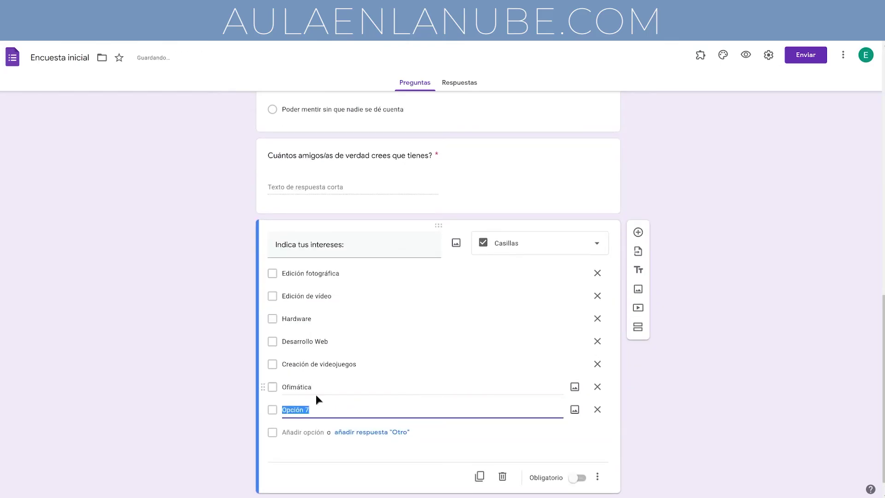
pyautogui.write('Animación 3D')
pyautogui.press('Return')
pyautogui.write('Crear canal YouTube')
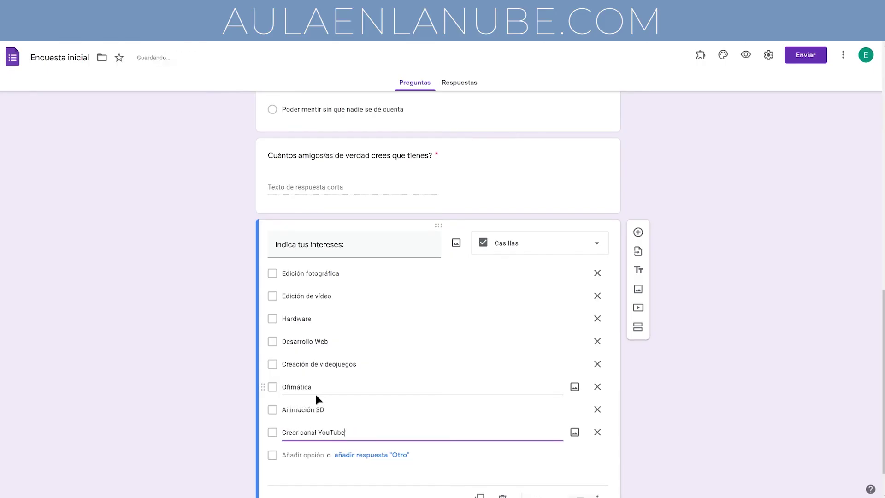
pyautogui.press('Return')
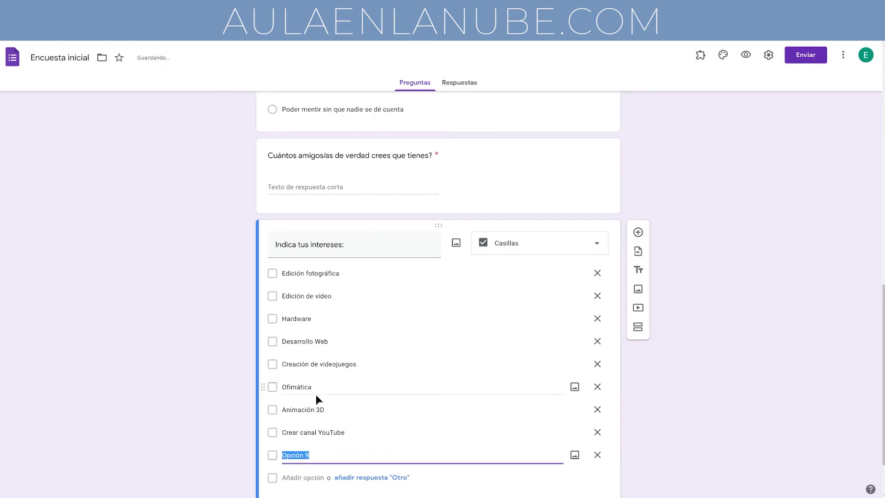
pyautogui.write('Diseño gráfico')
# Step: Enable response validation on the interests question as Selecciona como máximo 3, with the error text "Debes seleccionar como máximo 3"
pyautogui.scroll(-2, 311, 389)
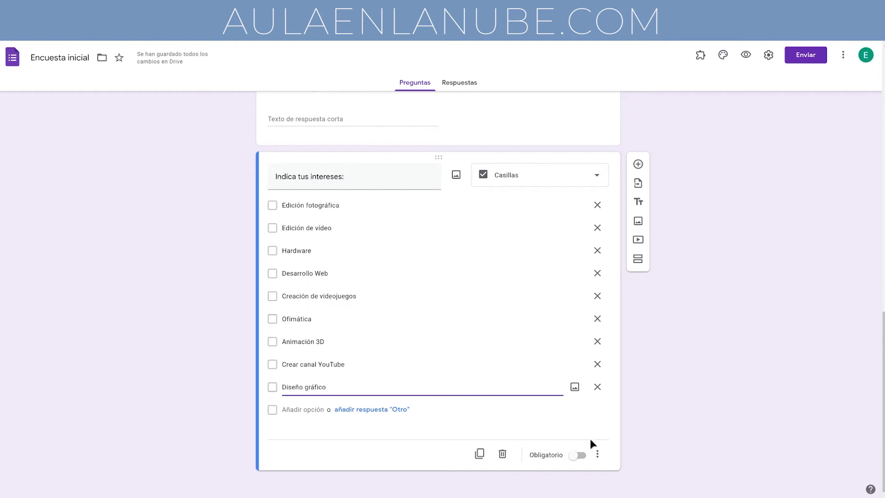
pyautogui.click(598, 458)
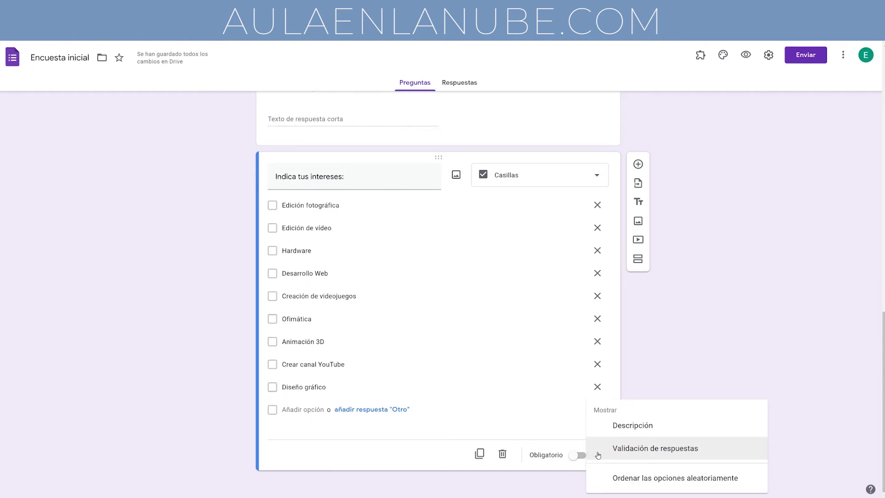
pyautogui.click(607, 455)
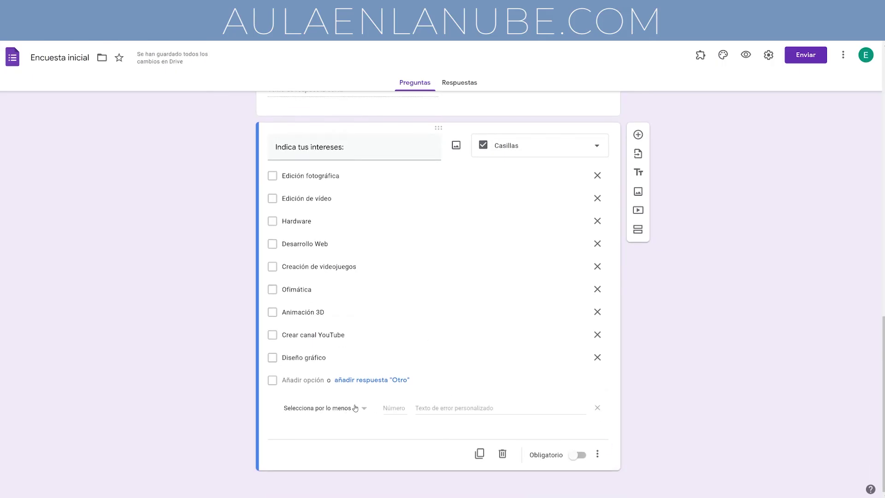
pyautogui.click(355, 407)
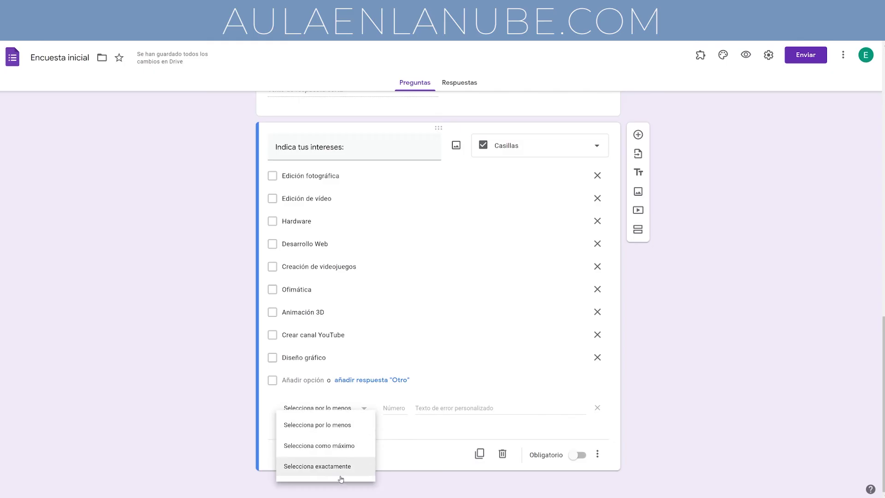
pyautogui.click(344, 448)
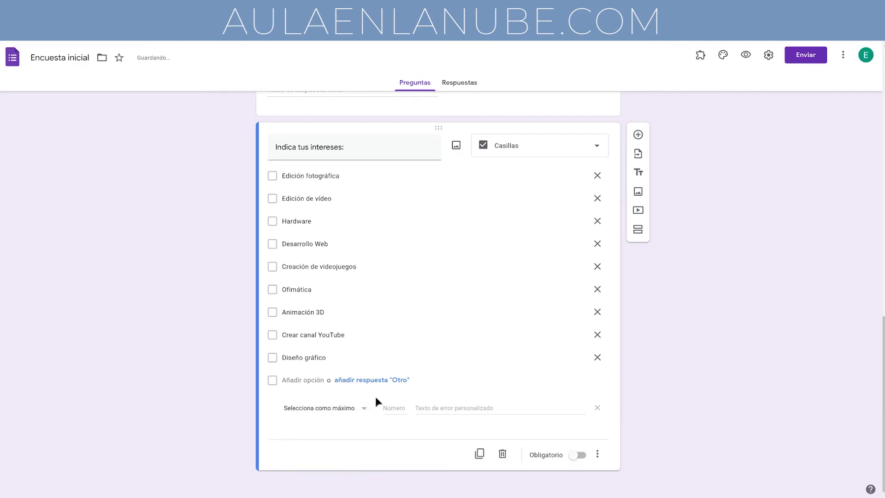
pyautogui.click(402, 392)
pyautogui.click(387, 436)
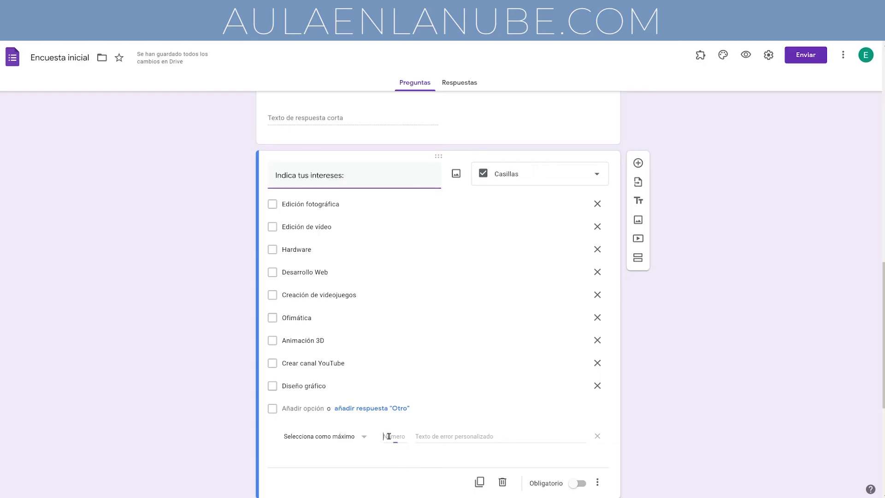
pyautogui.write('3')
pyautogui.click(457, 435)
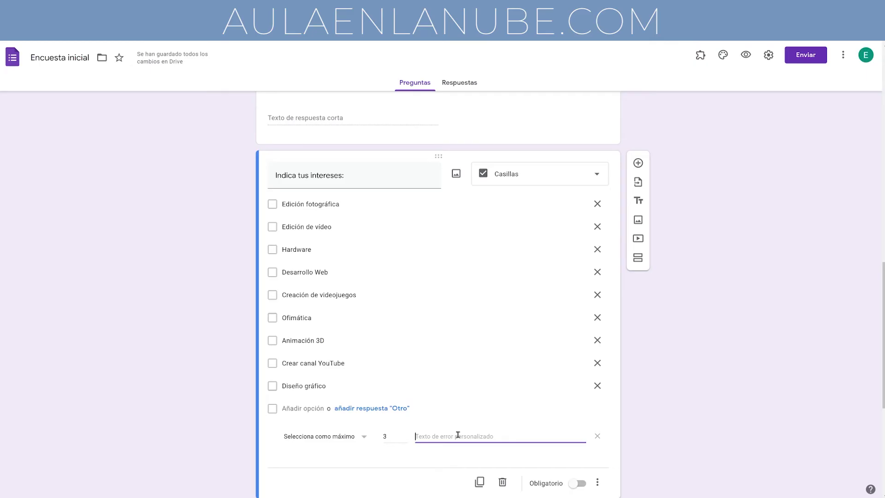
pyautogui.write('Debes seleccionar como máximo 3')
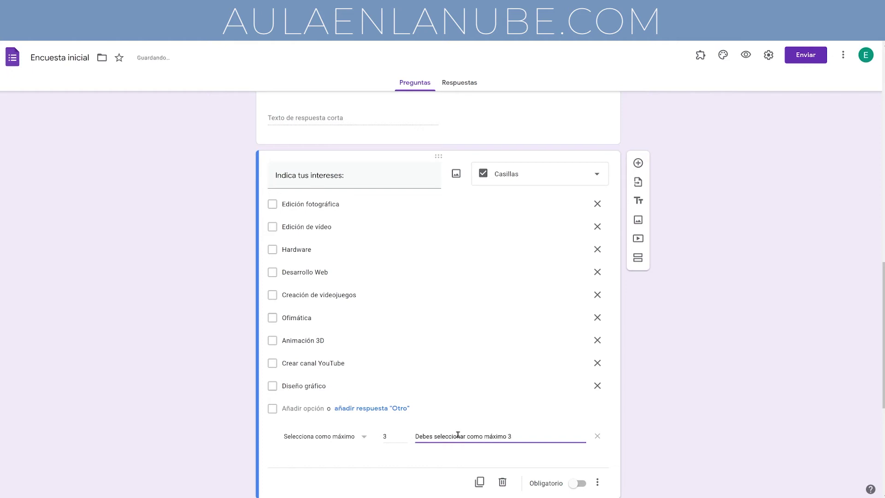
# Step: Add a multiple-choice grid (Cuadrícula de varias opciones) question below the interests question, titled "Valora las siguientes series:"
pyautogui.scroll(-1, 458, 434)
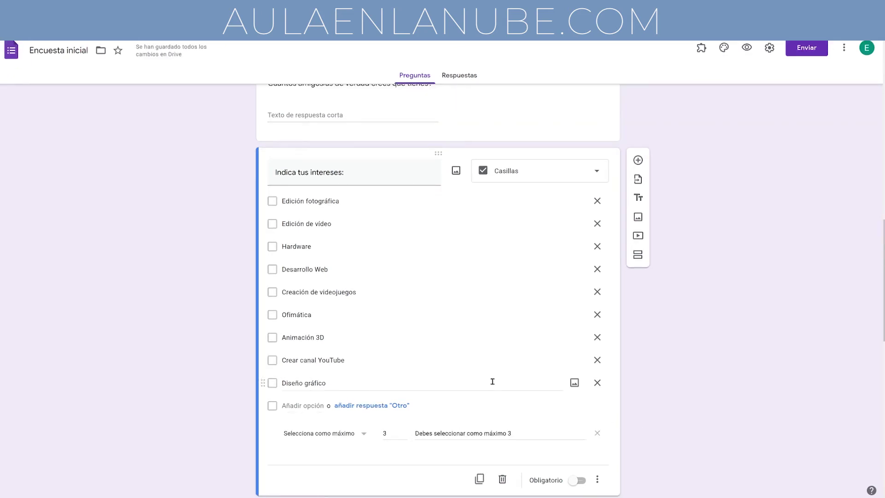
pyautogui.click(638, 160)
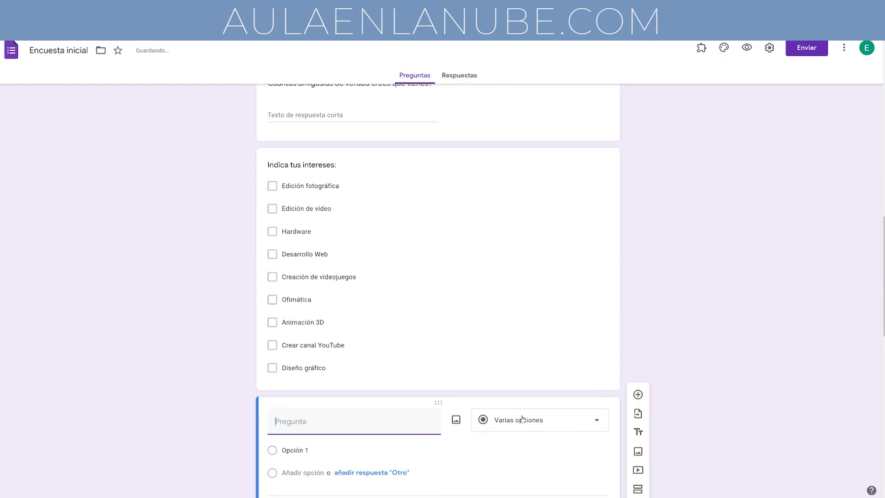
pyautogui.scroll(-1, 525, 420)
pyautogui.click(579, 365)
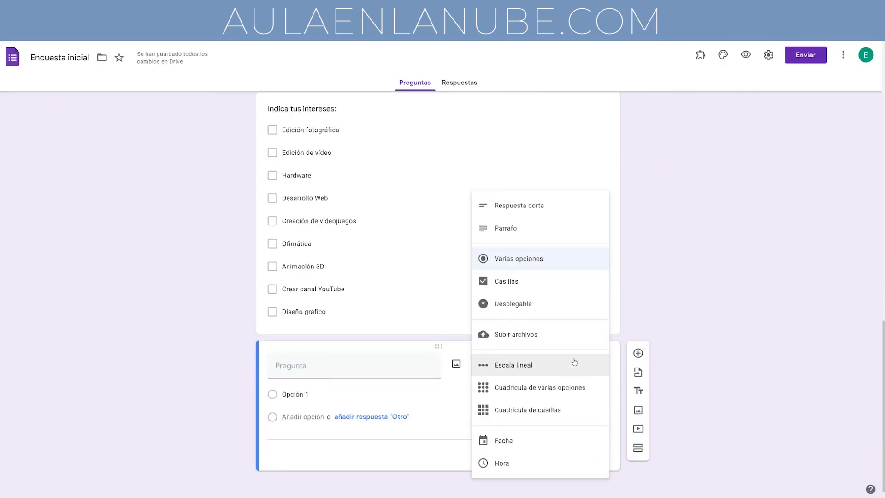
pyautogui.click(587, 389)
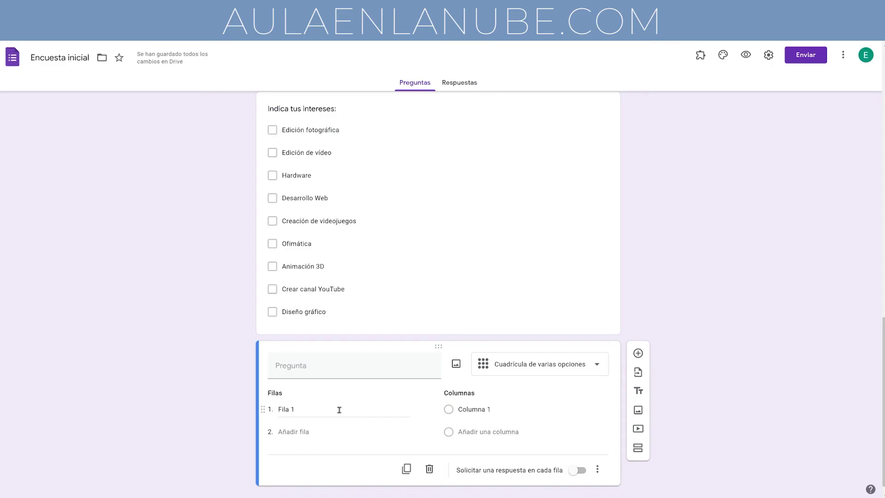
pyautogui.click(333, 366)
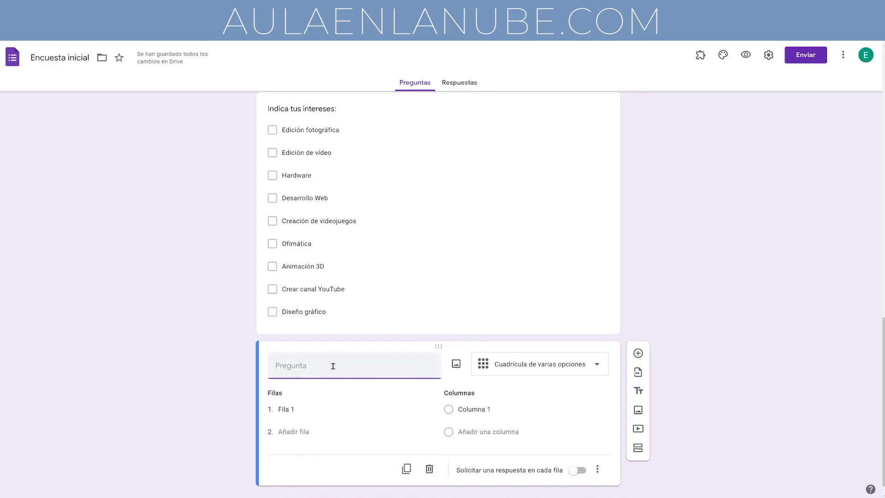
pyautogui.write('Valora las siguientes series:')
# Step: Enter the grid rows "Breaking Bad", "Juego de tronos", "Peaky Blinders" and "Vikingos"
pyautogui.click(312, 410)
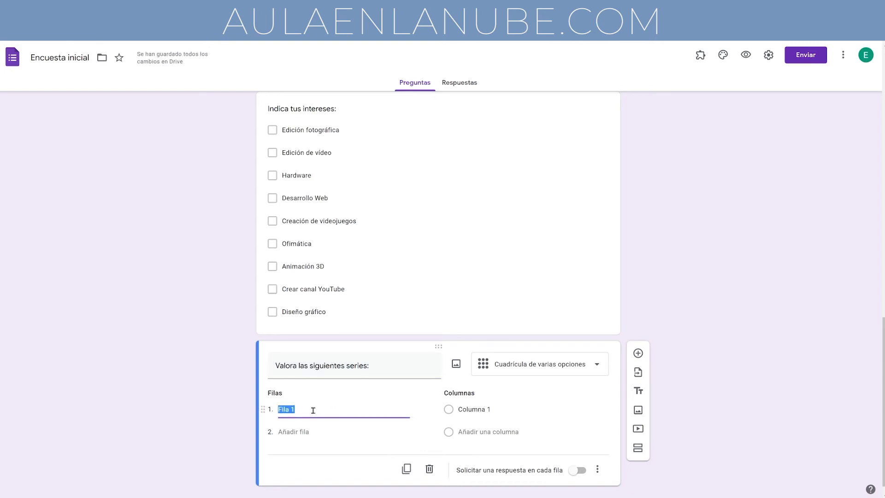
pyautogui.write('Breaking Bad')
pyautogui.press('Return')
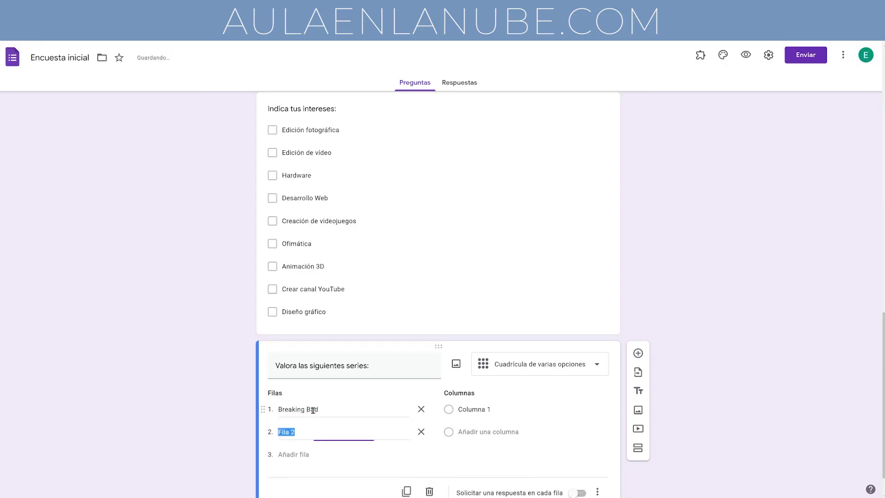
pyautogui.write('Juego de tronos')
pyautogui.press('Return')
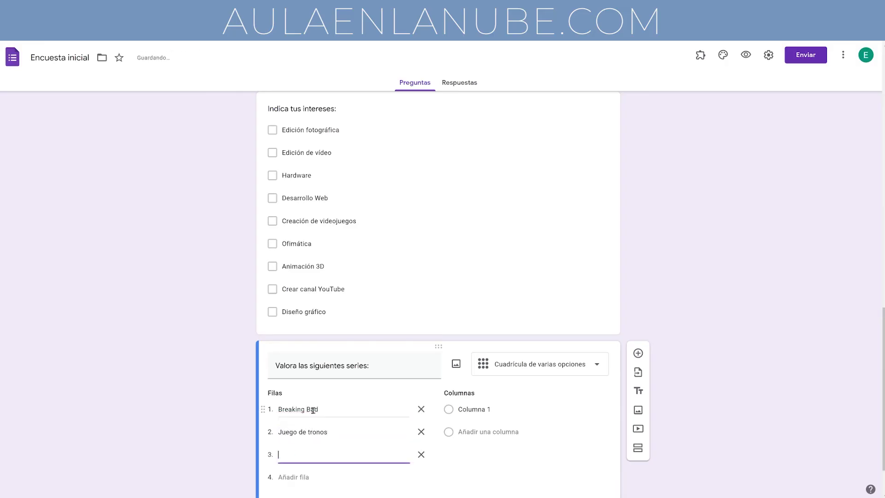
pyautogui.write('Peaky Blinders')
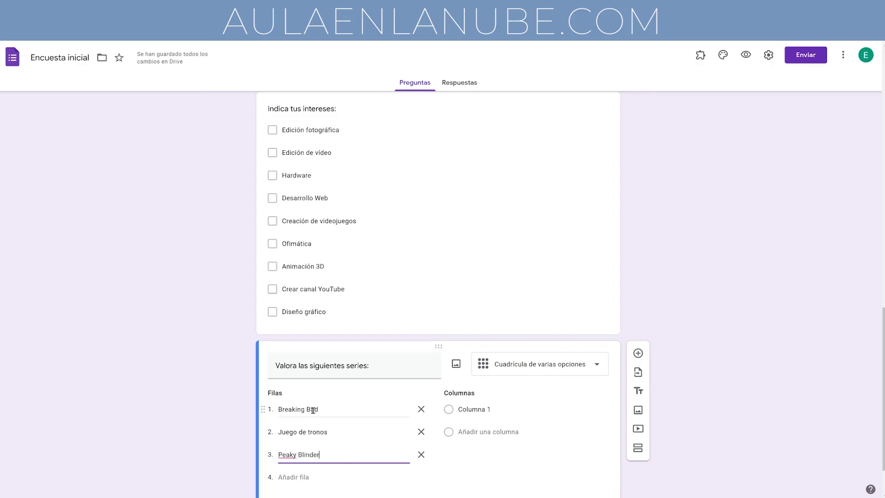
pyautogui.press('Return')
pyautogui.write('Vikingos')
# Step: Add the rows "Suits", "Prison Break" and "Black Mirror" to the series grid
pyautogui.press('Return')
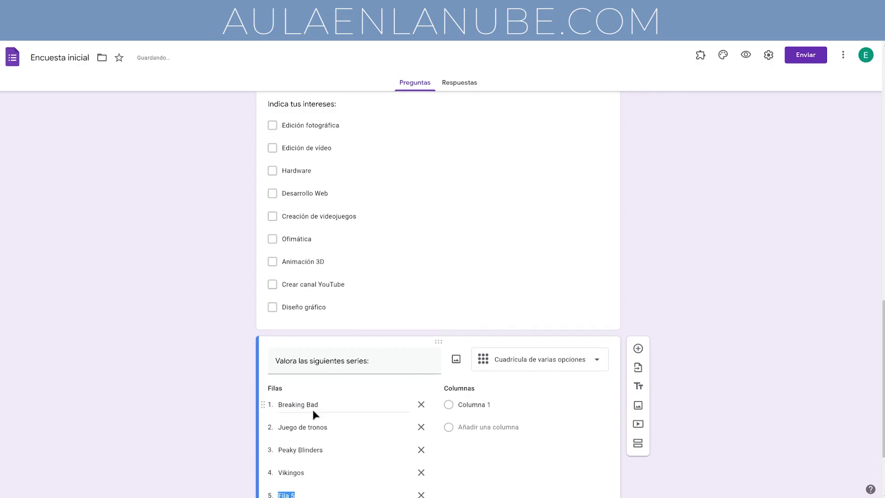
pyautogui.write('Suits')
pyautogui.press('Return')
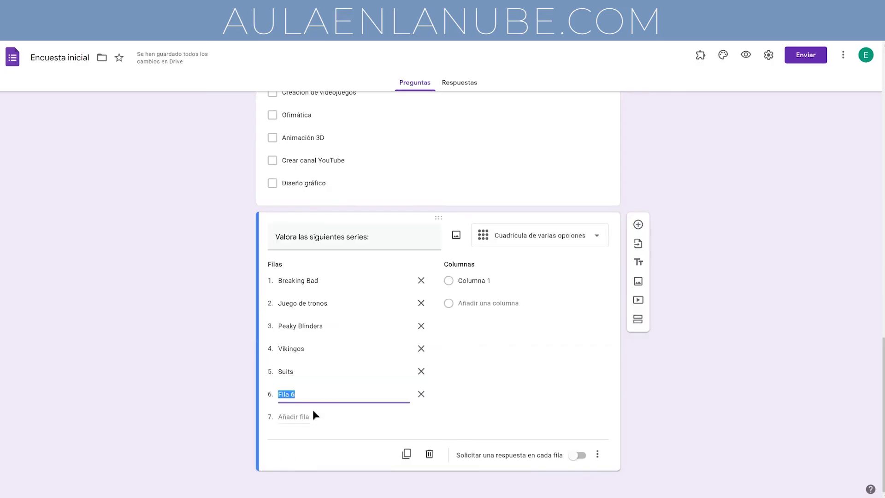
pyautogui.write('Prison Break')
pyautogui.press('Return')
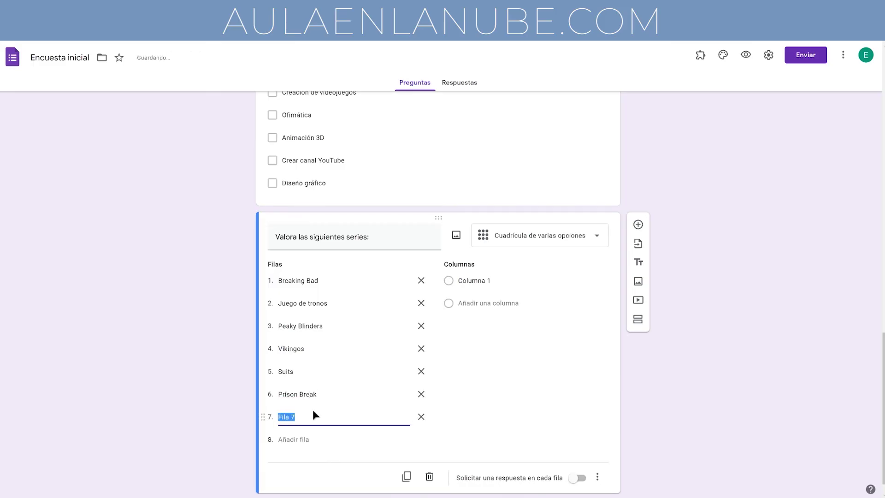
pyautogui.write('Black Mirror')
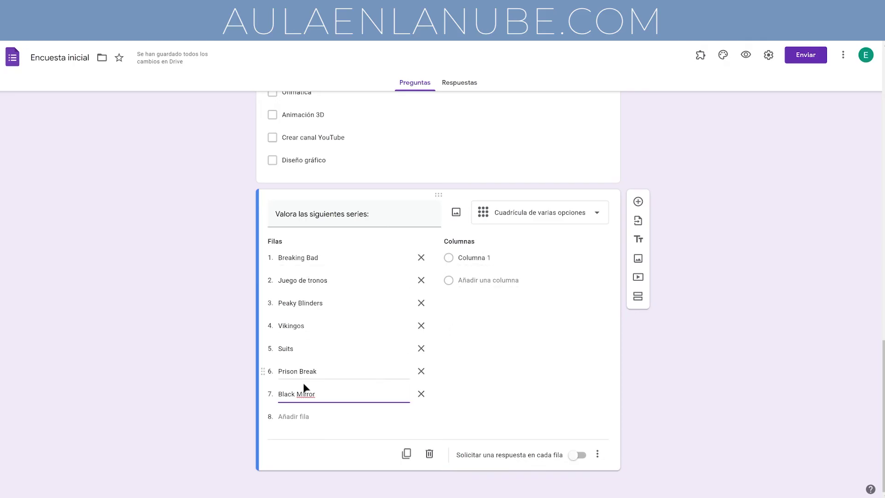
# Step: Enter the series grid's first three columns as "No la he visto", "Basura" and "Floja"
pyautogui.click(482, 253)
pyautogui.write('No la he visto')
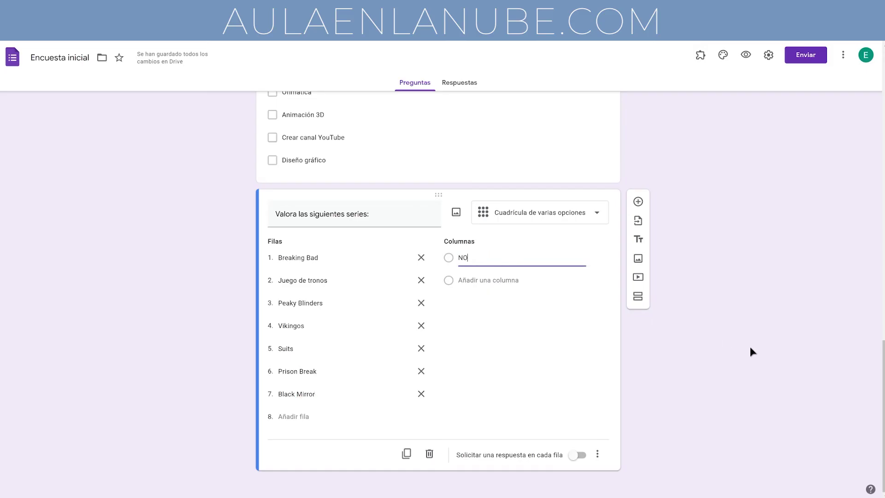
pyautogui.press('Return')
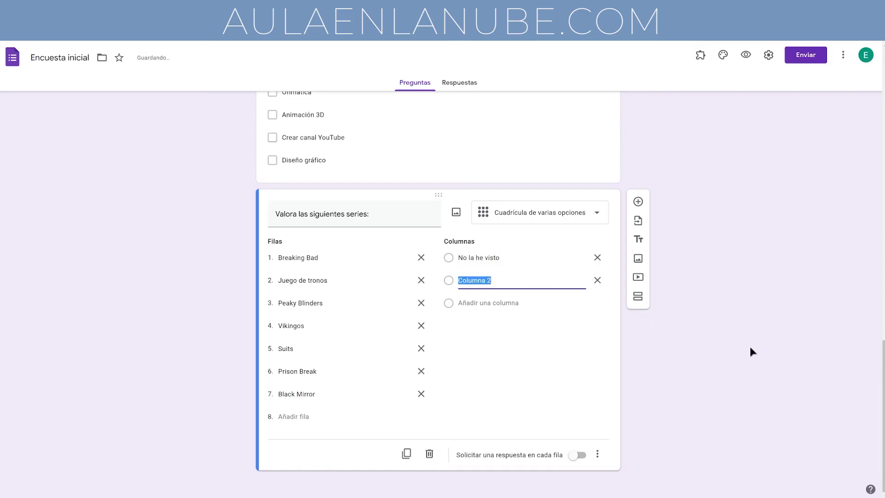
pyautogui.write('Basura')
pyautogui.press('Return')
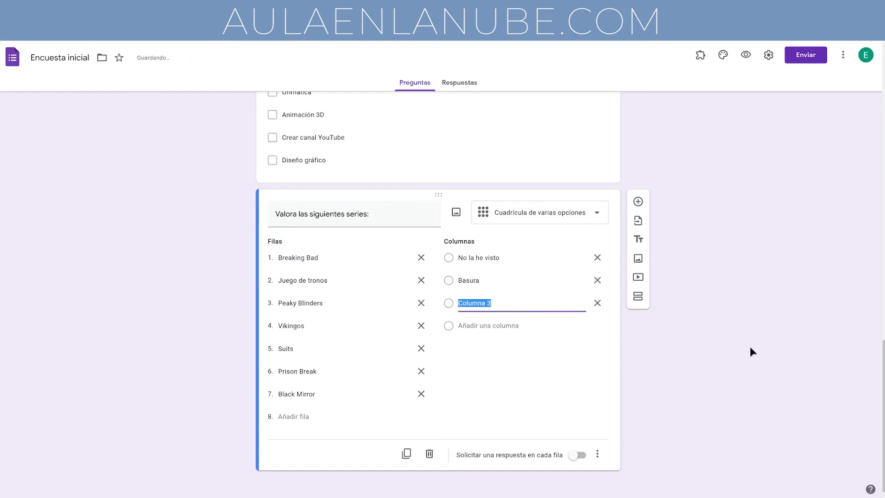
pyautogui.write('Floja')
pyautogui.press('Return')
# Step: Add the columns "Normal", "Me gusta" and "Obra maestra" to the series grid and require a response in each row
pyautogui.write('Nor')
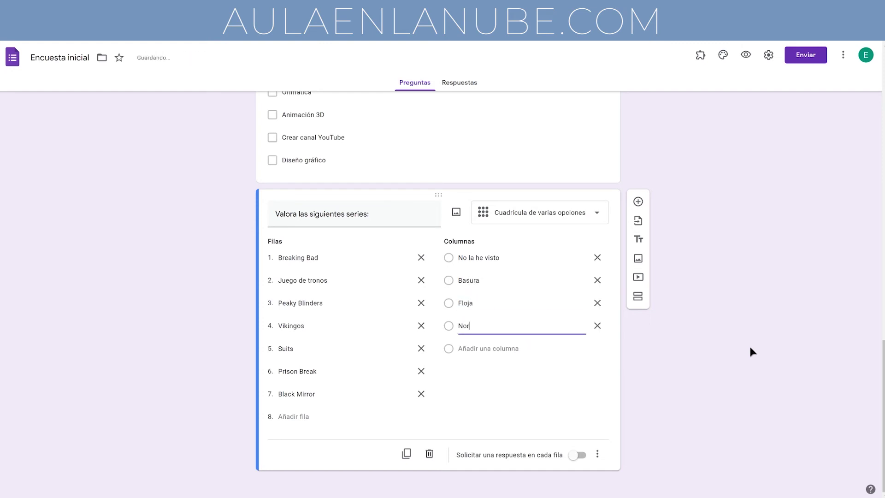
pyautogui.write('mal')
pyautogui.press('Return')
pyautogui.write('Me gusta')
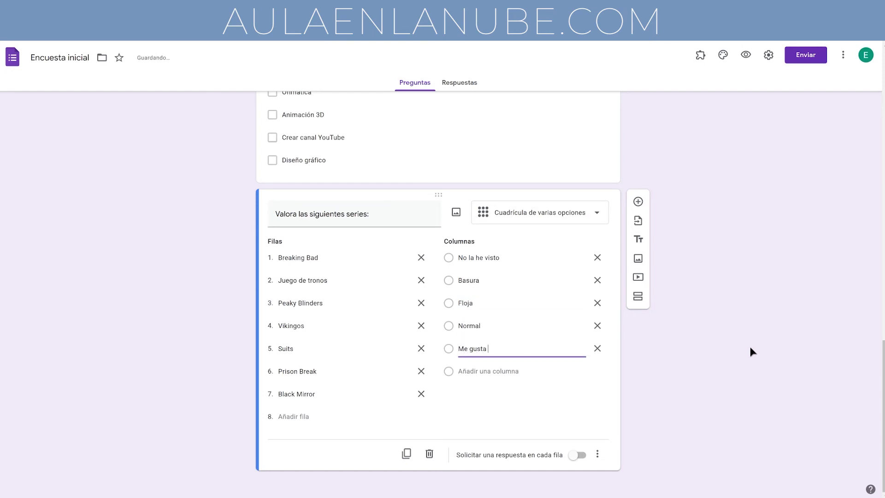
pyautogui.press('Return')
pyautogui.write('Obr')
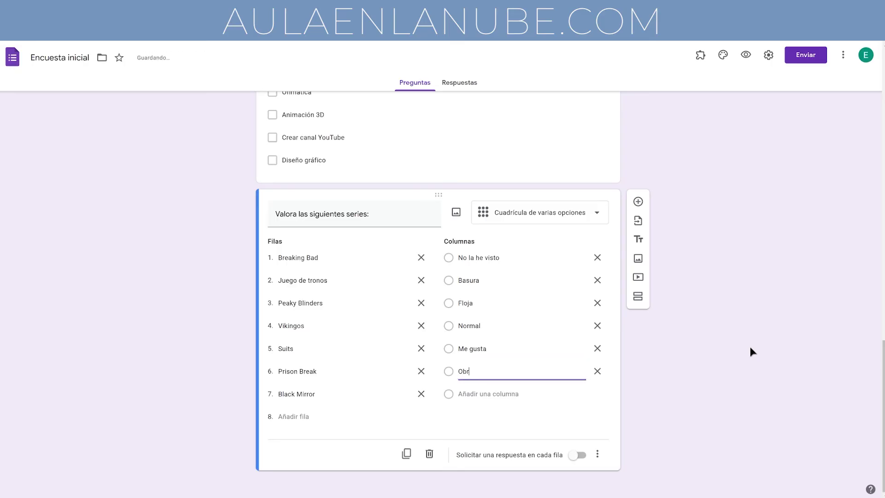
pyautogui.write('a maestra')
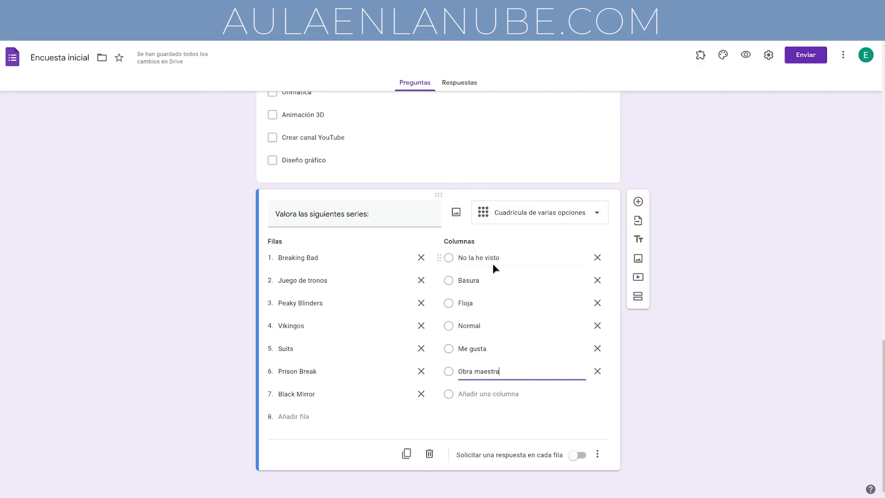
pyautogui.click(575, 455)
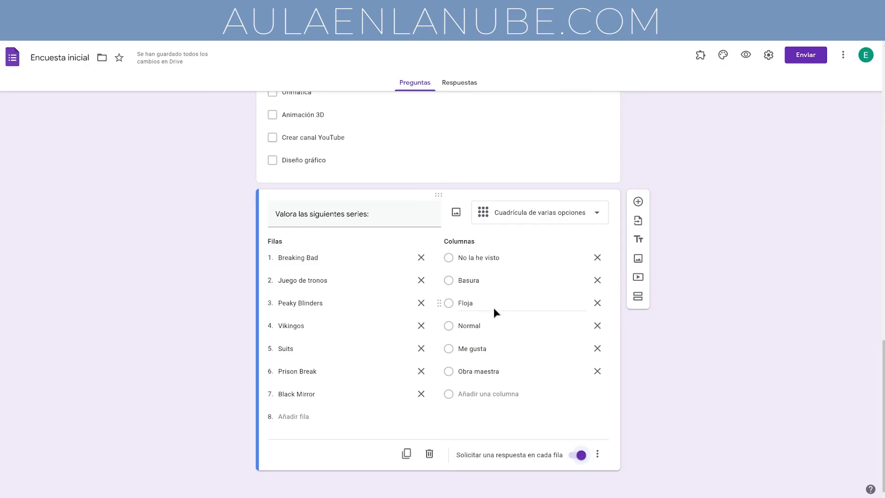
# Step: Preview the form, look through it to the end and check the options of the Edad question without choosing one
pyautogui.click(746, 56)
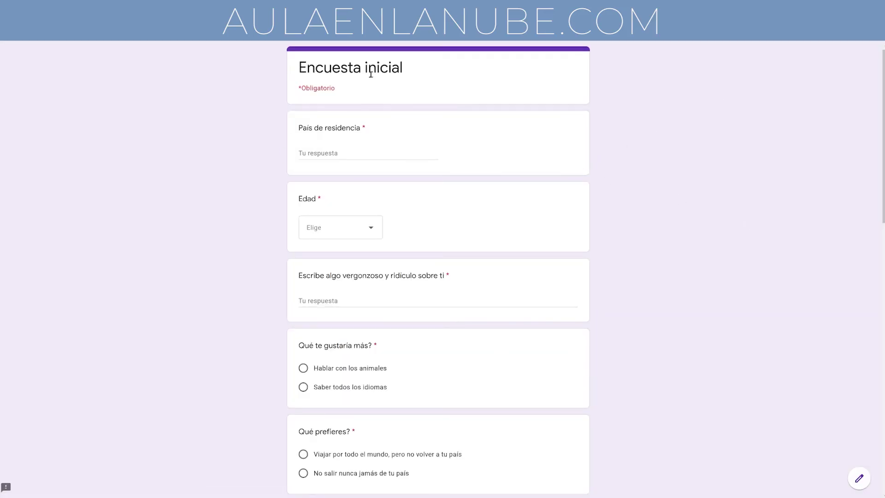
pyautogui.scroll(-15, 377, 205)
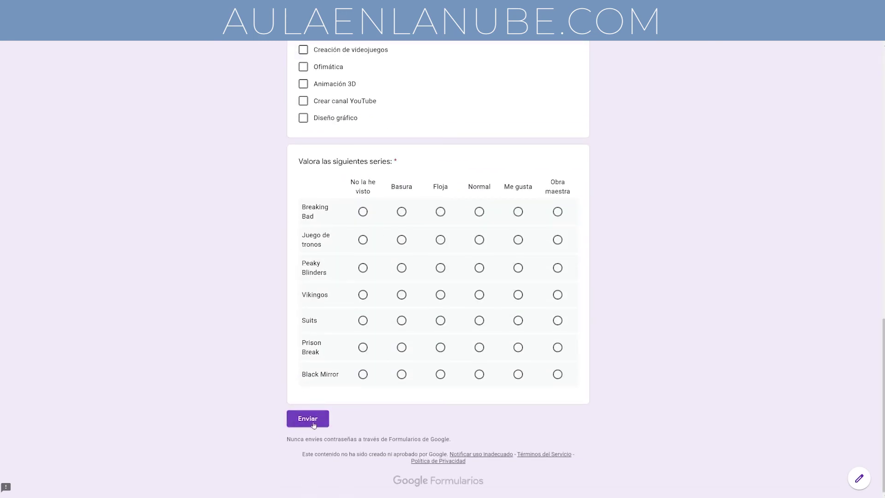
pyautogui.scroll(5, 489, 288)
pyautogui.scroll(10, 489, 289)
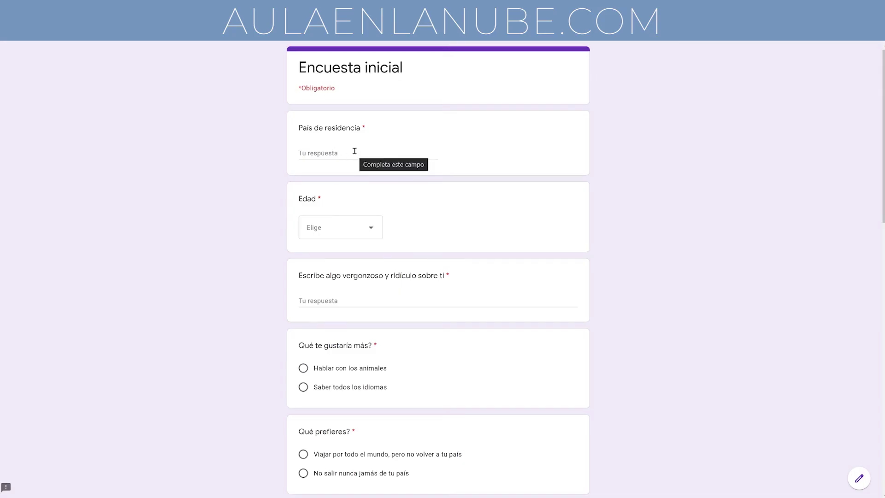
pyautogui.click(364, 231)
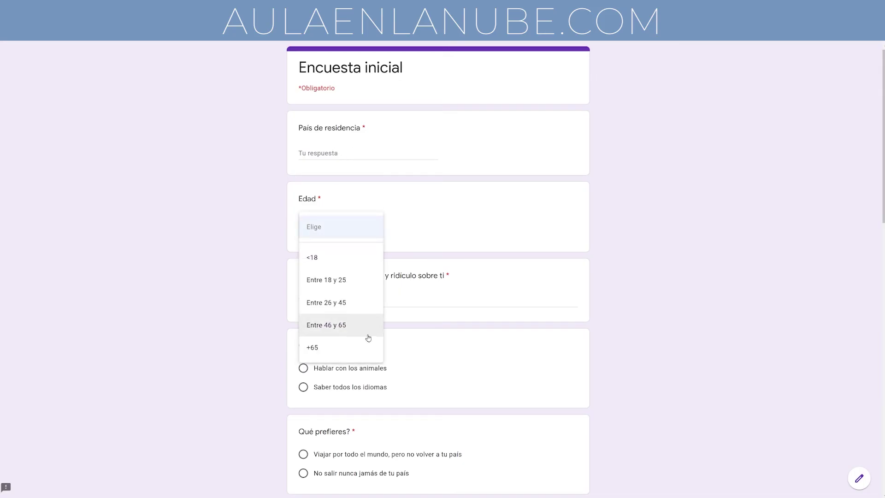
pyautogui.click(423, 225)
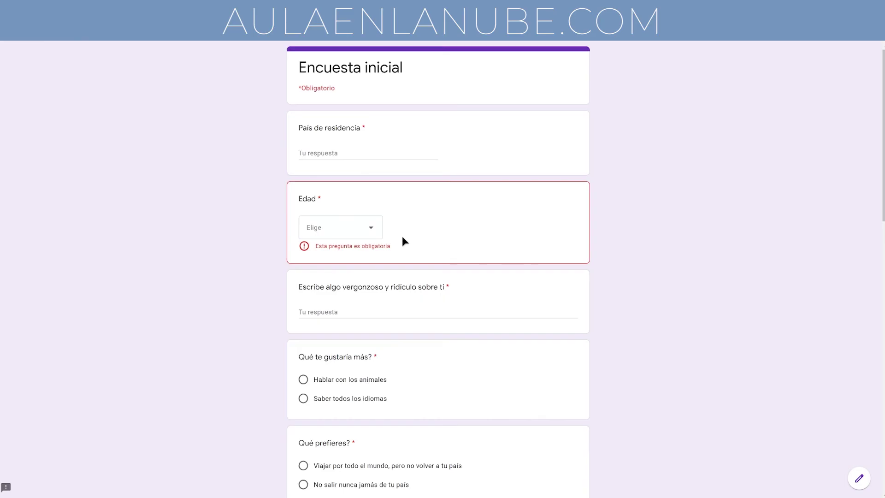
# Step: Test the validation of the question about the number of true friends with "e" and "-1", and clear the answer
pyautogui.scroll(-1, 362, 276)
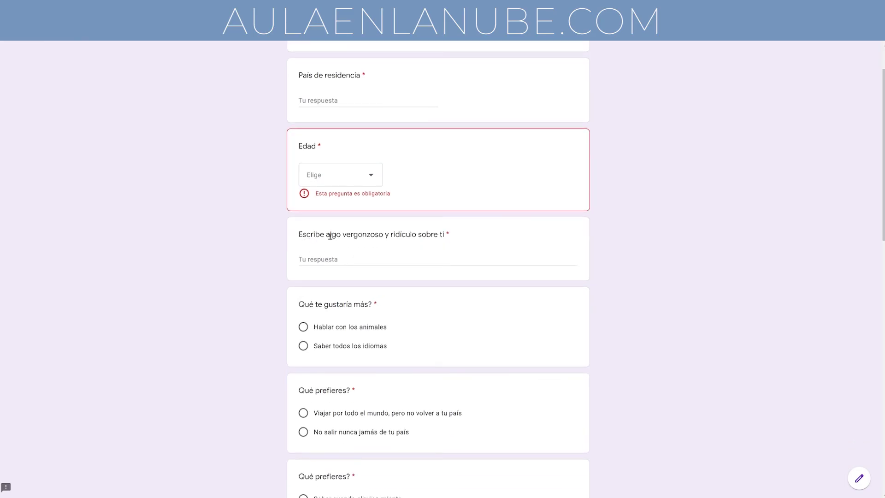
pyautogui.scroll(-1, 400, 257)
pyautogui.scroll(-3, 401, 256)
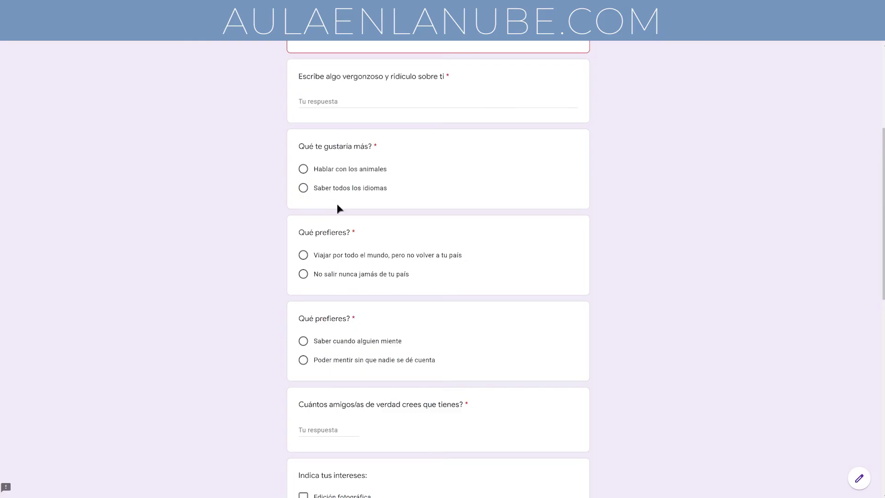
pyautogui.scroll(-3, 392, 271)
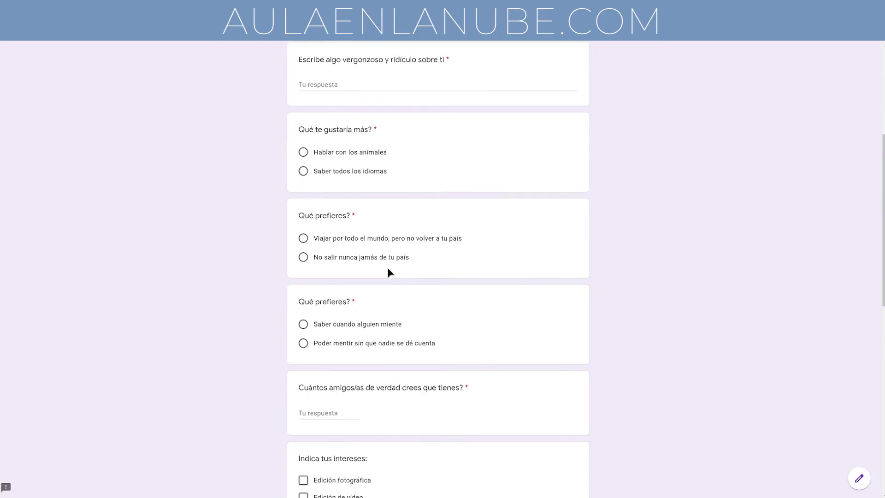
pyautogui.scroll(3, 391, 226)
pyautogui.scroll(-2, 382, 231)
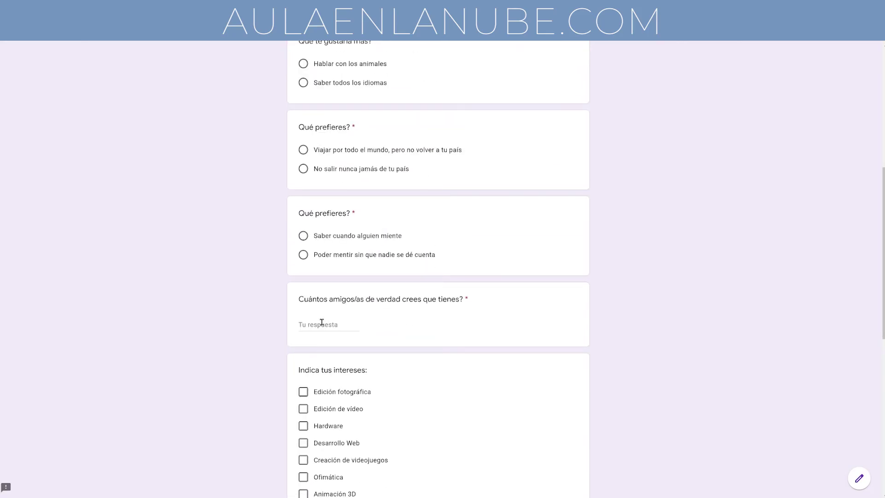
pyautogui.click(320, 324)
pyautogui.write('e')
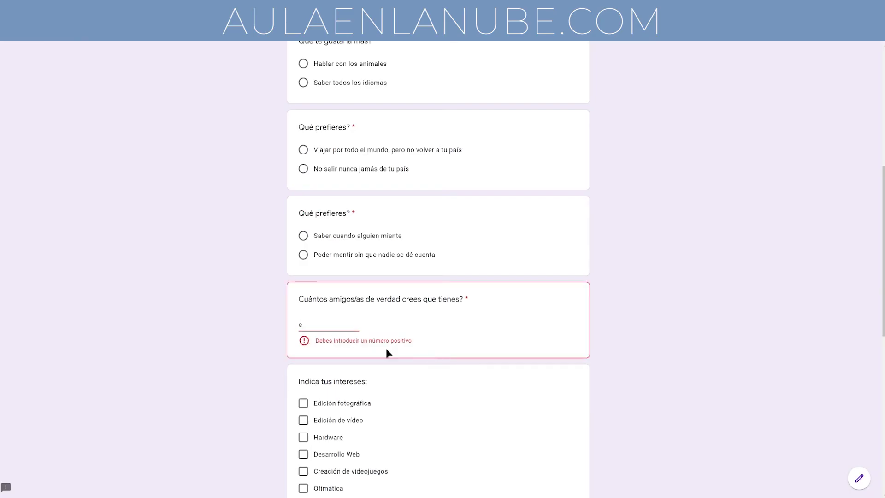
pyautogui.moveTo(318, 323); pyautogui.dragTo(275, 324)
pyautogui.write('-1')
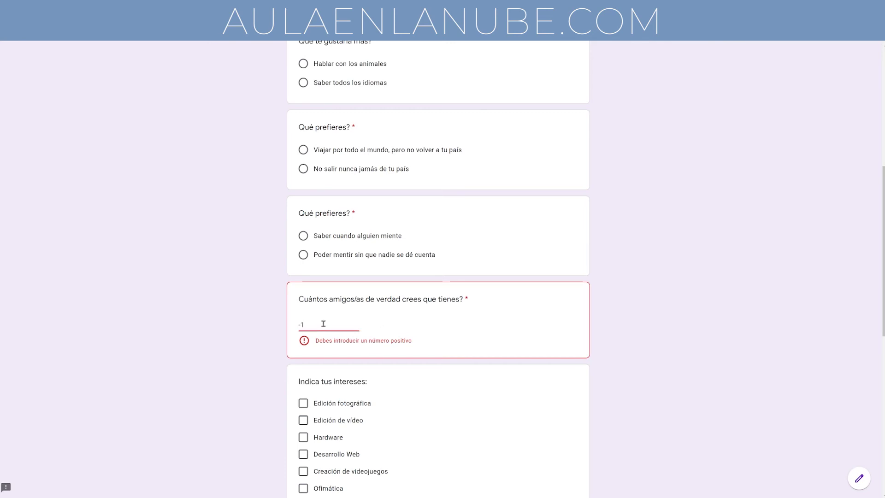
pyautogui.press('BackSpace')
pyautogui.press('BackSpace')
# Step: Test the interests limit by selecting Edición fotográfica, Edición de vídeo, Hardware and Desarrollo Web, and deselect Edición de vídeo
pyautogui.scroll(-5, 408, 370)
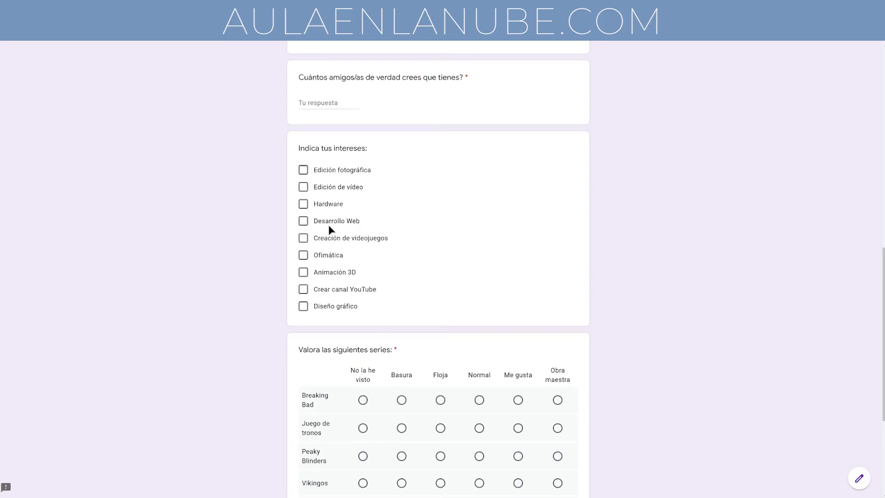
pyautogui.click(303, 171)
pyautogui.click(304, 186)
pyautogui.click(304, 203)
pyautogui.click(304, 221)
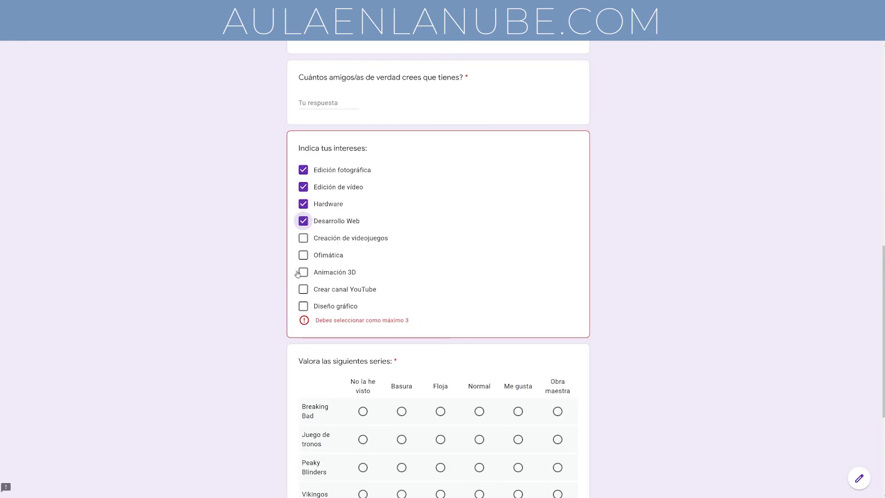
pyautogui.click(303, 187)
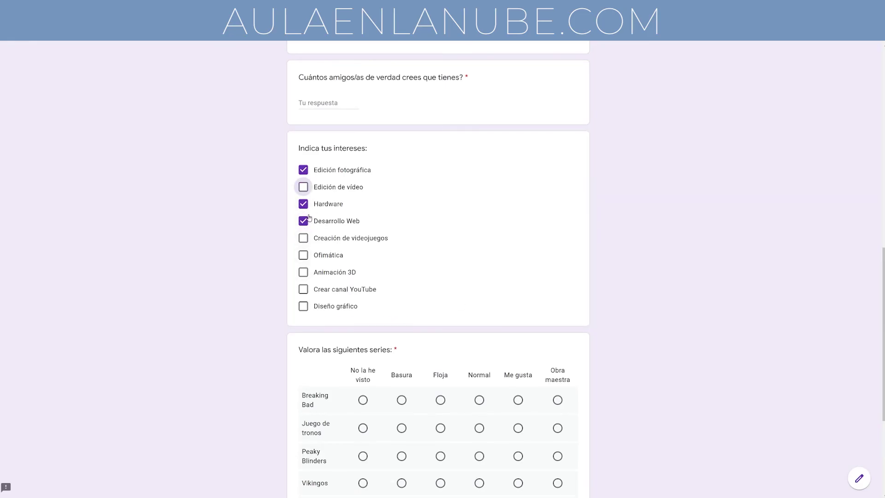
# Step: Test the series grid by rating all seven series as Obra maestra, and leave the preview without submitting
pyautogui.scroll(-1, 340, 229)
pyautogui.scroll(-2, 361, 160)
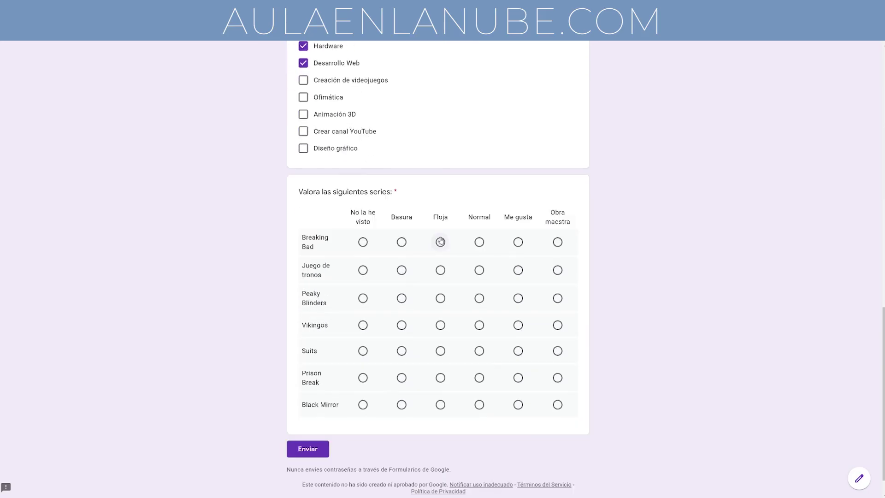
pyautogui.click(440, 242)
pyautogui.click(557, 242)
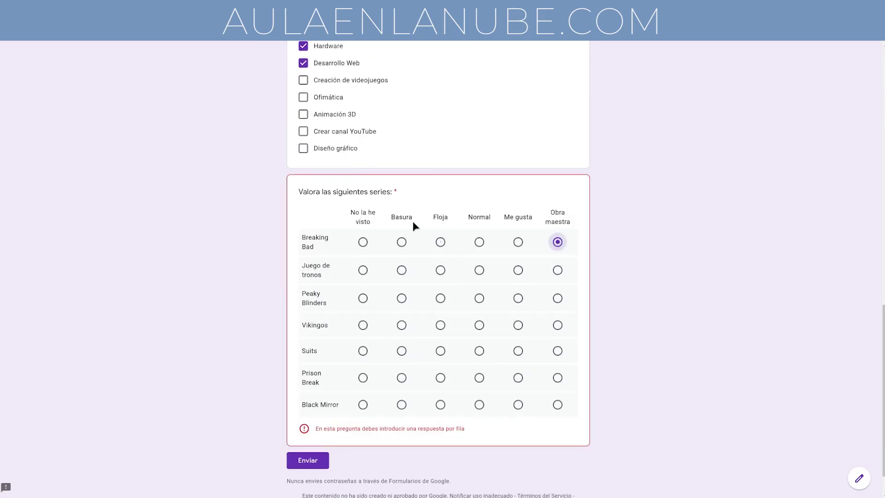
pyautogui.scroll(-1, 458, 241)
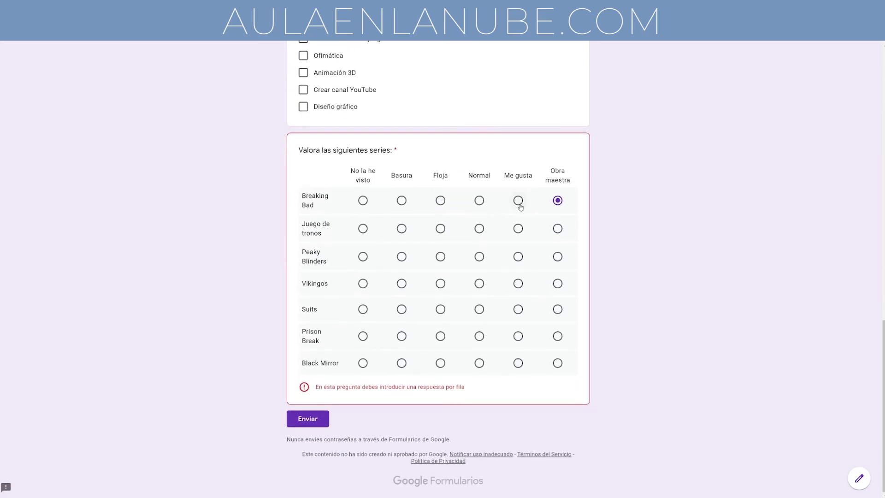
pyautogui.click(559, 232)
pyautogui.click(558, 258)
pyautogui.click(558, 284)
pyautogui.click(557, 309)
pyautogui.click(557, 337)
pyautogui.click(557, 363)
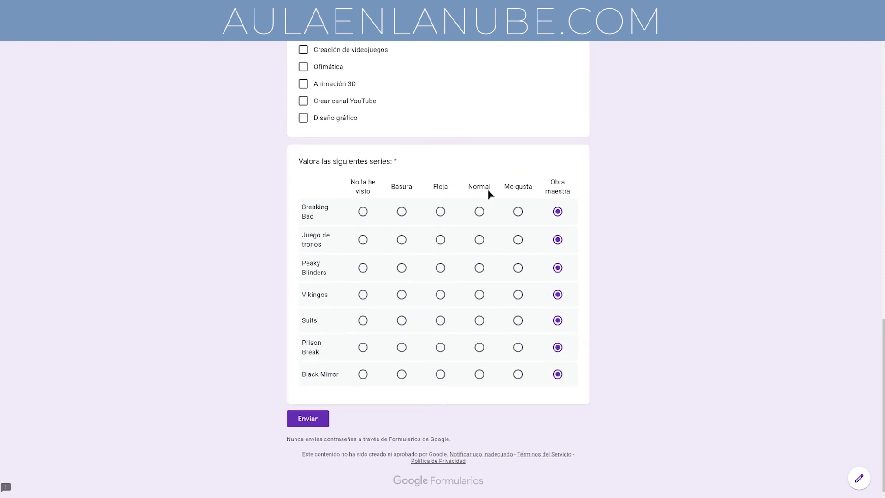
pyautogui.hotkey('ctrl', 'w')
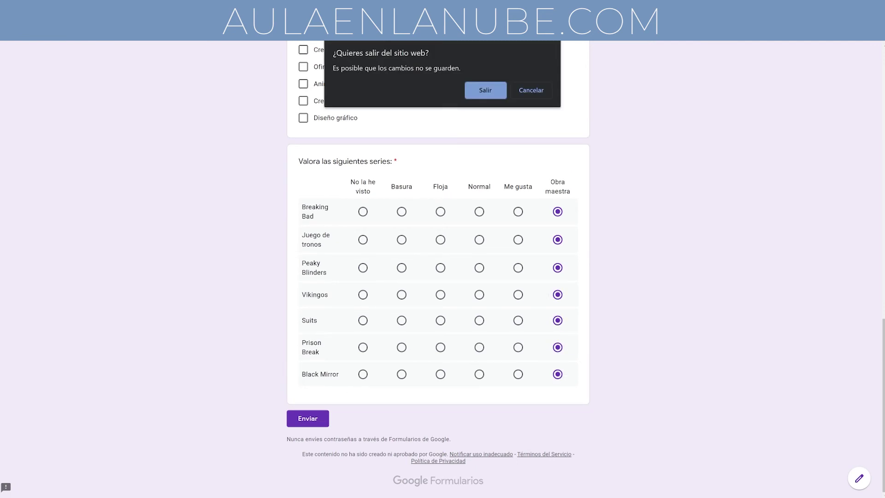
pyautogui.click(488, 91)
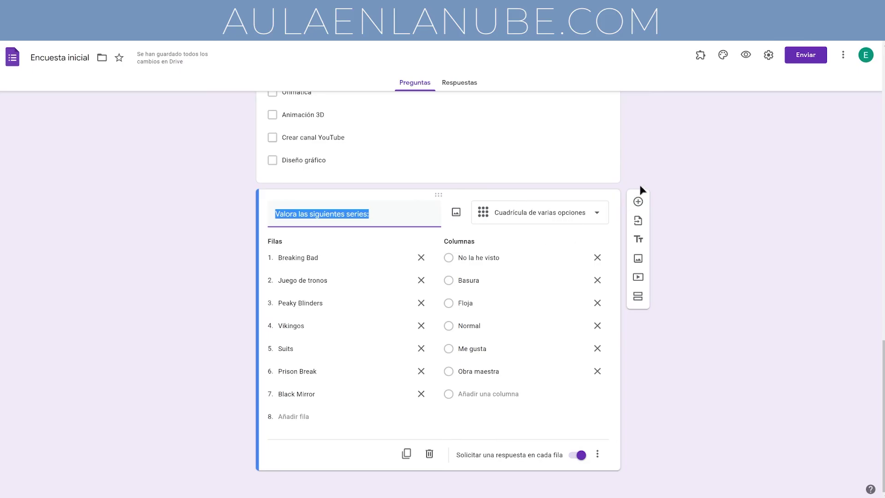
# Step: Add a new section after the series grid and title it "Página 2"
pyautogui.click(638, 297)
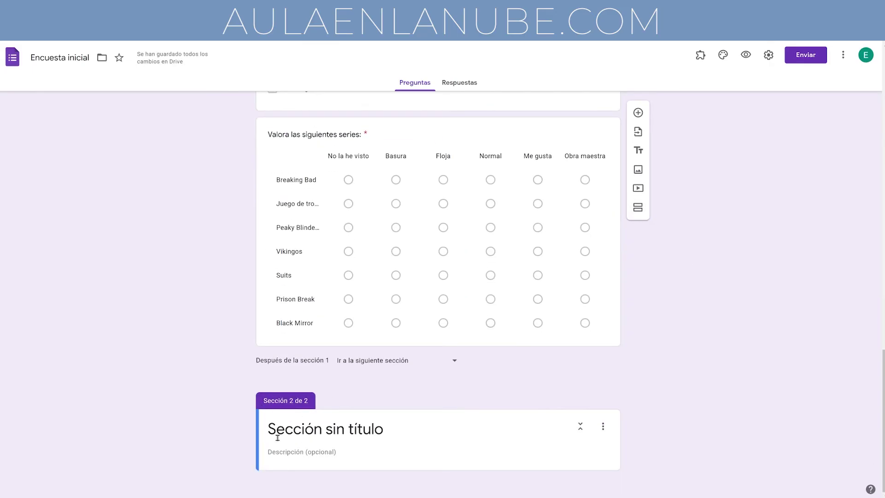
pyautogui.click(359, 422)
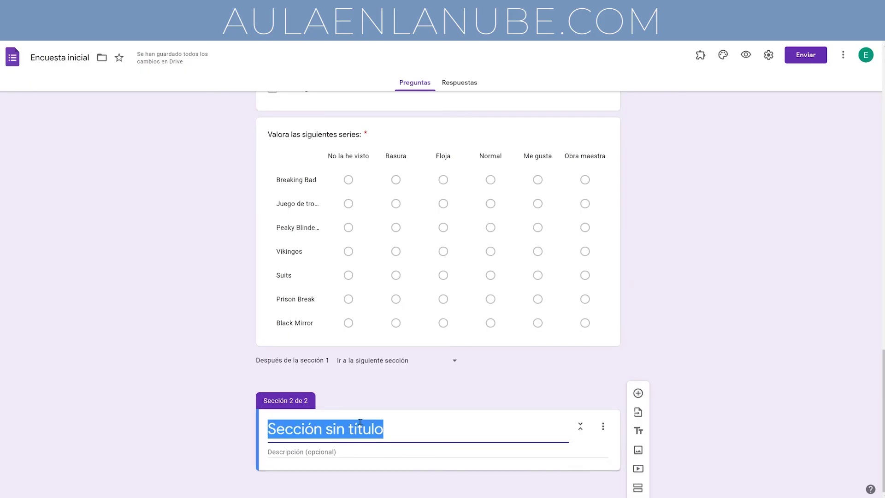
pyautogui.write('Pági')
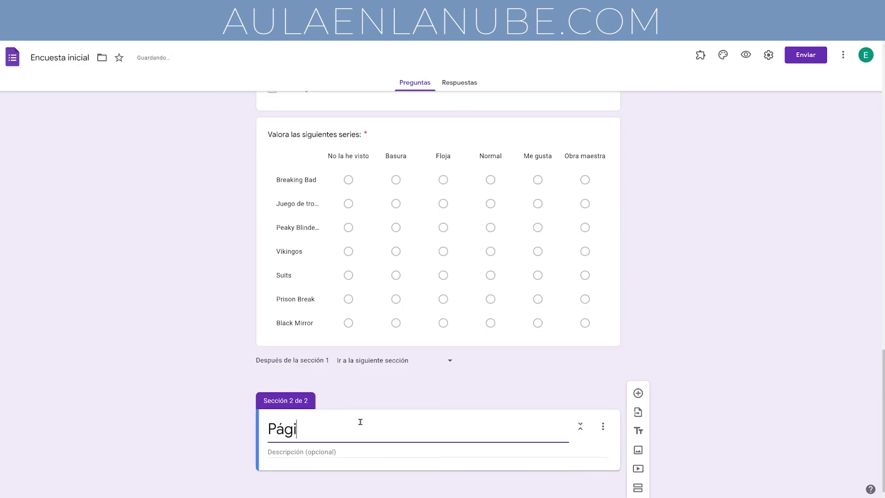
pyautogui.write('na 2')
# Step: Replace the title of the form's first section with "Página" and return to the second section
pyautogui.scroll(15, 438, 336)
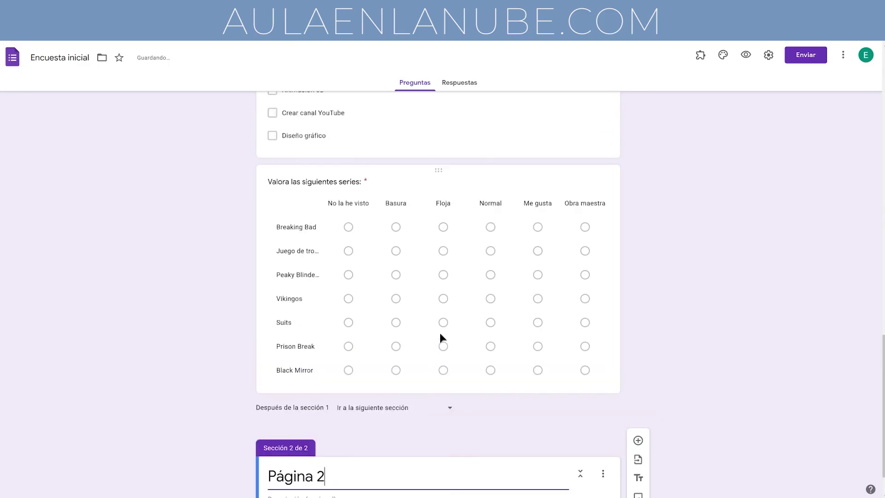
pyautogui.click(339, 137)
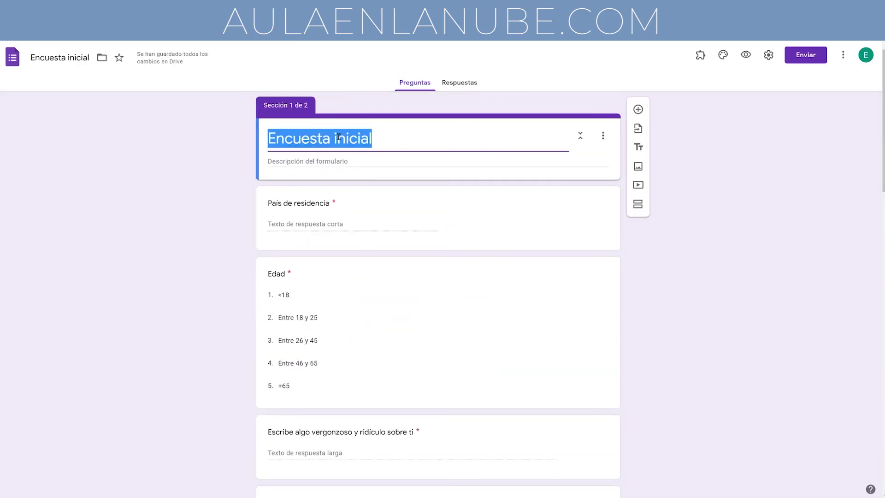
pyautogui.write('Página')
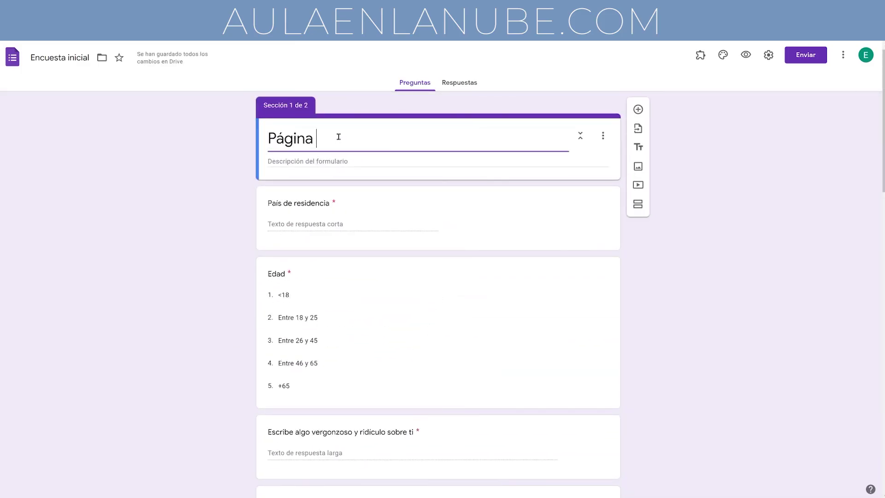
pyautogui.scroll(-5, 383, 175)
pyautogui.scroll(-15, 382, 176)
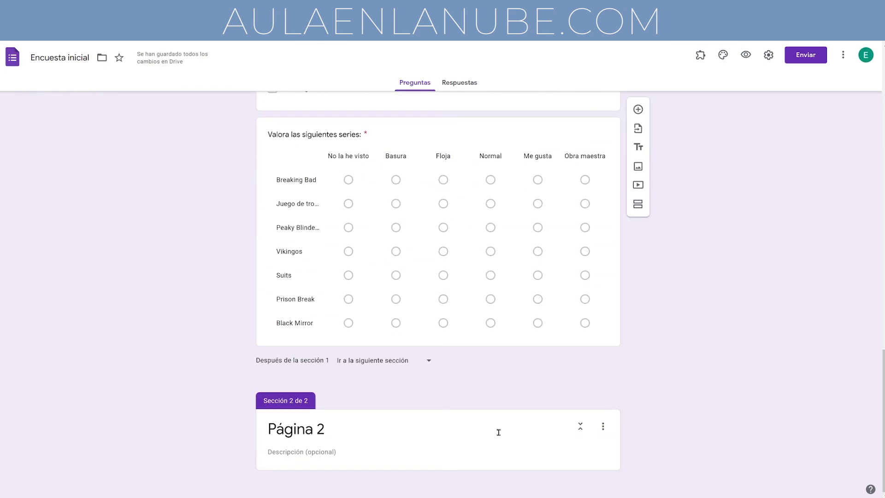
# Step: Add an Escala lineal question under Página 2, labelling value 1 "Ninguno" and value 5 "Mucho"
pyautogui.click(507, 455)
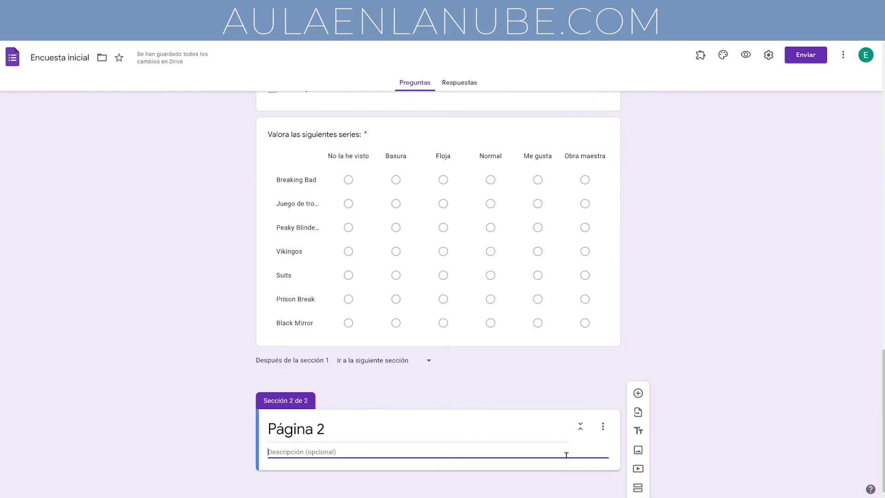
pyautogui.click(638, 394)
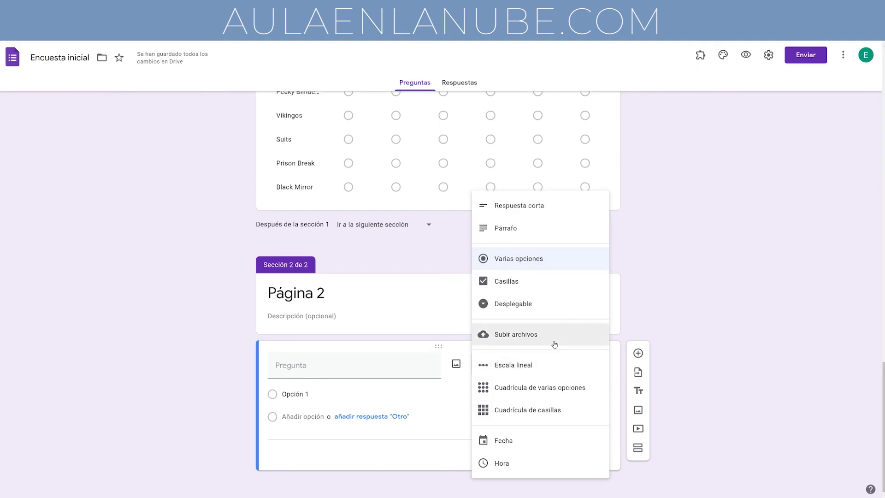
pyautogui.click(521, 366)
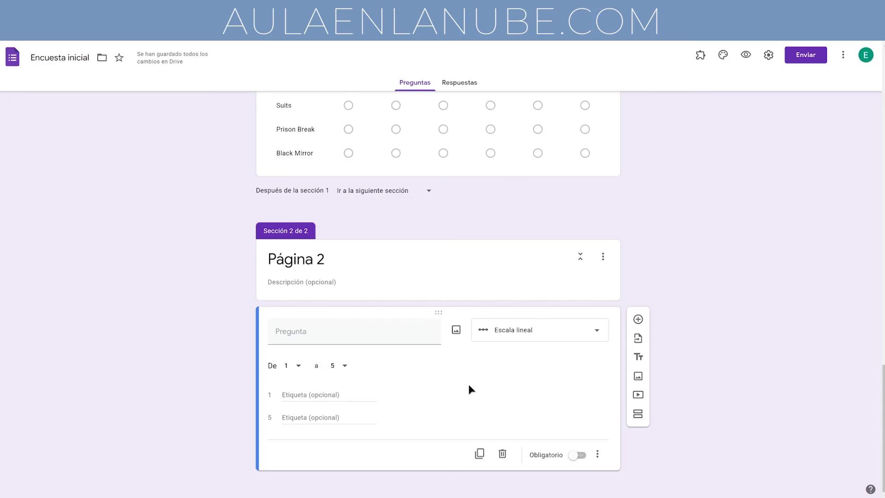
pyautogui.click(305, 395)
pyautogui.write('Ninguna')
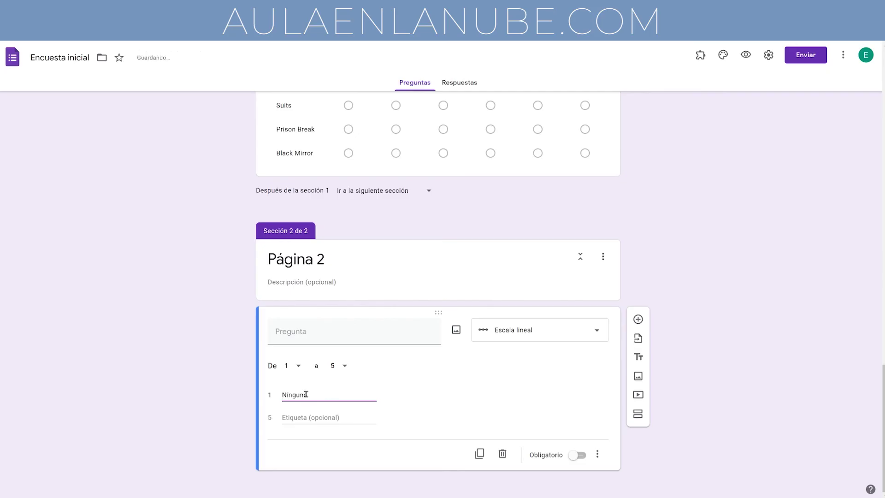
pyautogui.press('Tab')
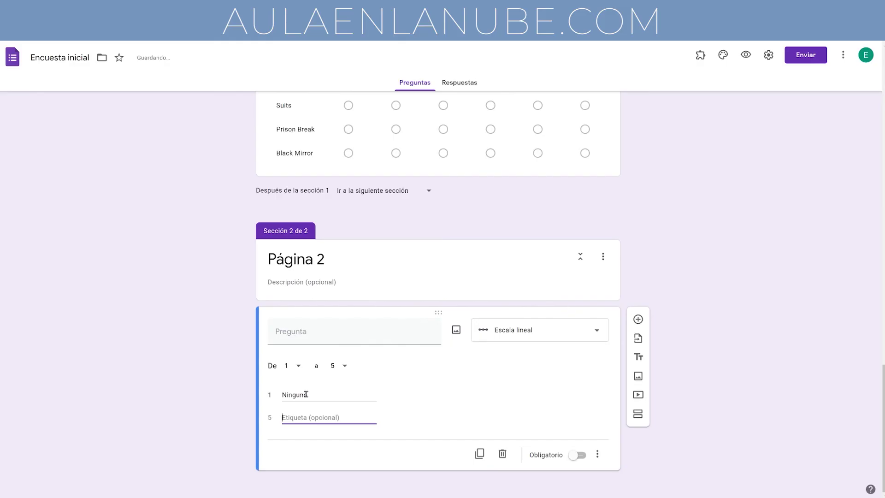
pyautogui.write('Mucho')
# Step: Title the linear scale question "Indica tu grado de interés en este curso"
pyautogui.click(365, 342)
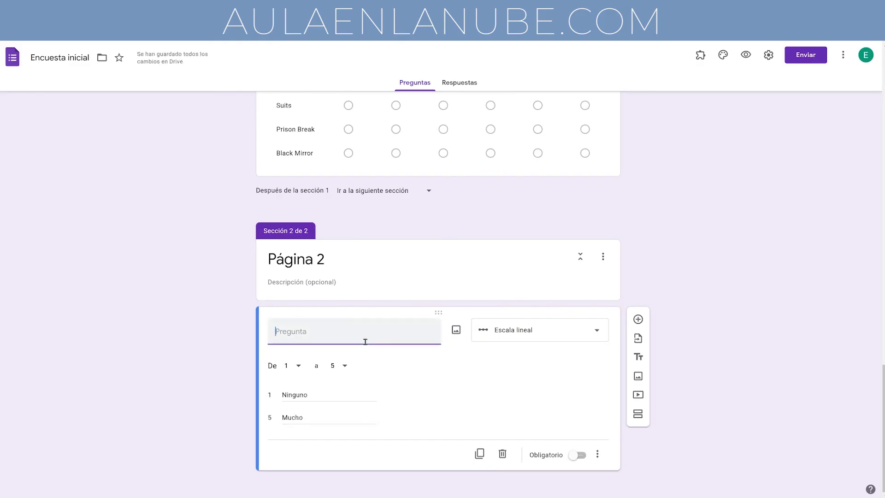
pyautogui.write('Indica tu grado de ')
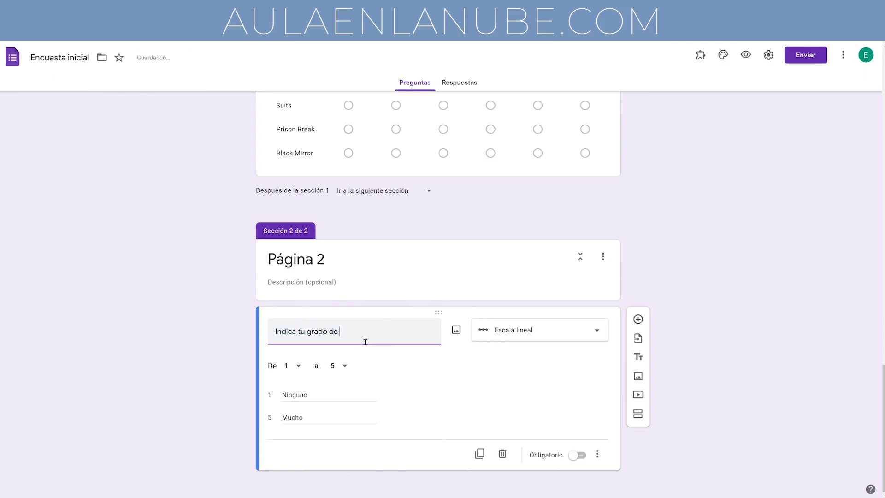
pyautogui.write('interés en este curso')
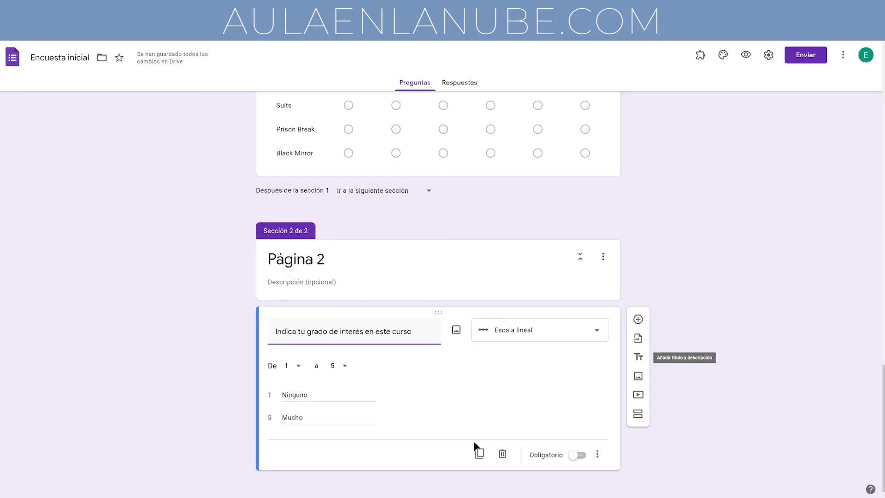
# Step: Duplicate the linear scale question and retitle the copy "Indica tu grado de satisfacción en este primer tutorial"
pyautogui.click(479, 453)
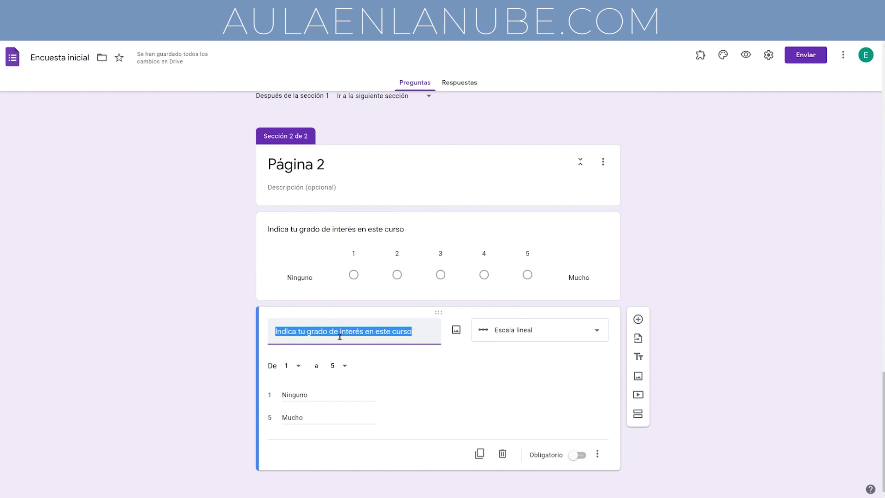
pyautogui.moveTo(339, 331); pyautogui.dragTo(427, 329)
pyautogui.write('satisfacción en este primer tutorial')
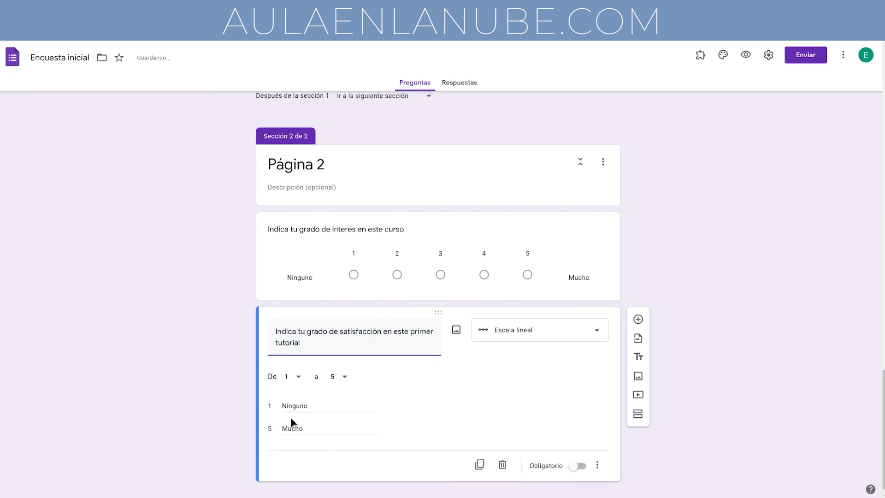
# Step: Relabel the satisfaction scale's value 1 as "No me ha gustado nada" and value 5 as "Me ha gustado mucho"
pyautogui.doubleClick(301, 403)
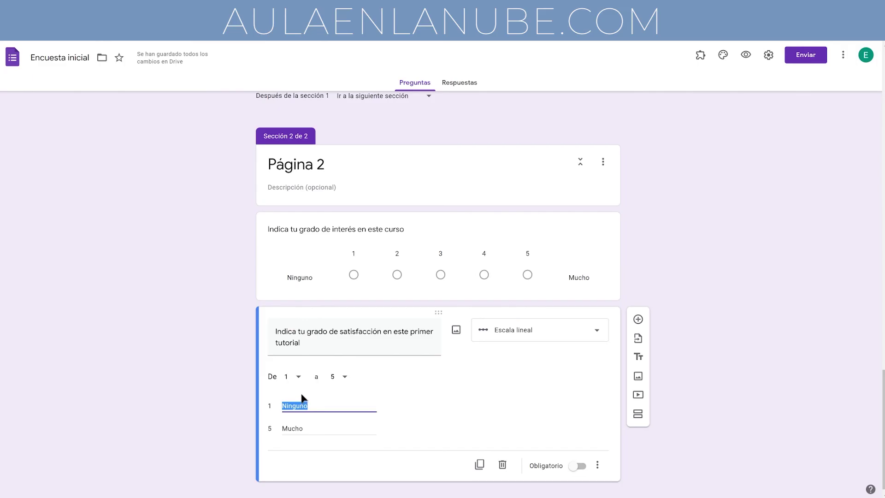
pyautogui.write('No me ha gustado nada')
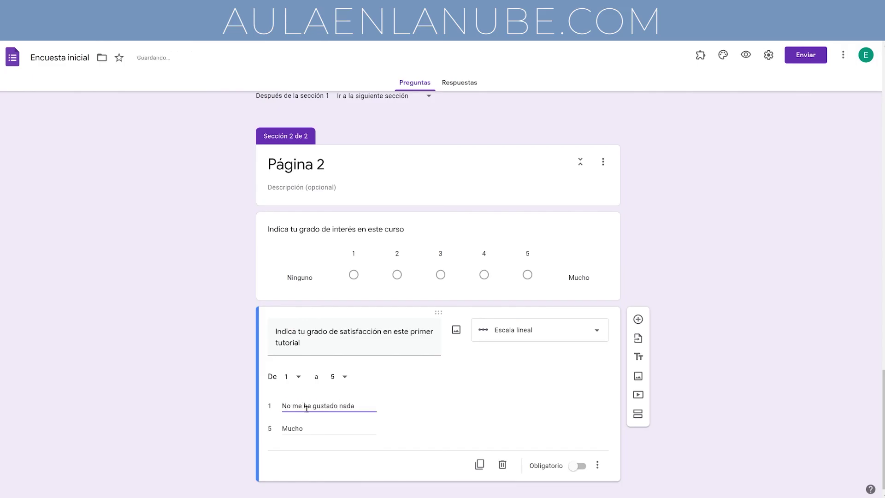
pyautogui.doubleClick(309, 426)
pyautogui.write('Me ha gustado mucho')
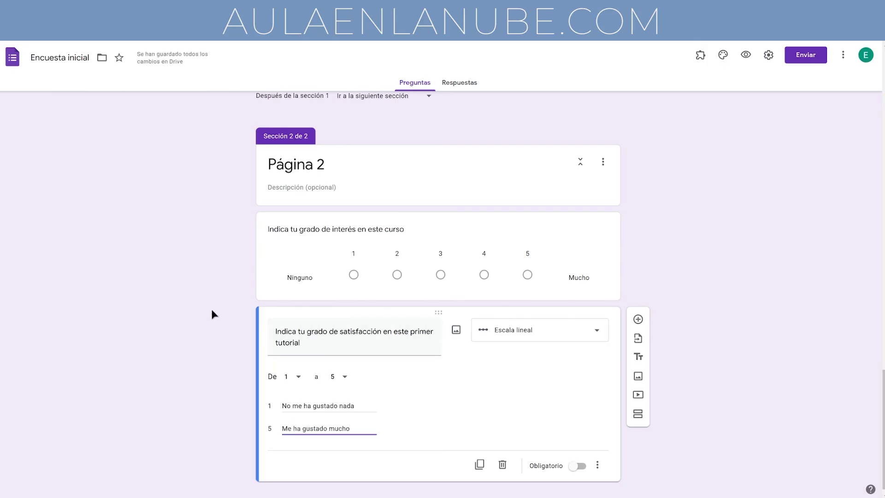
# Step: Make both linear scale questions on Página 2 mandatory
pyautogui.click(576, 466)
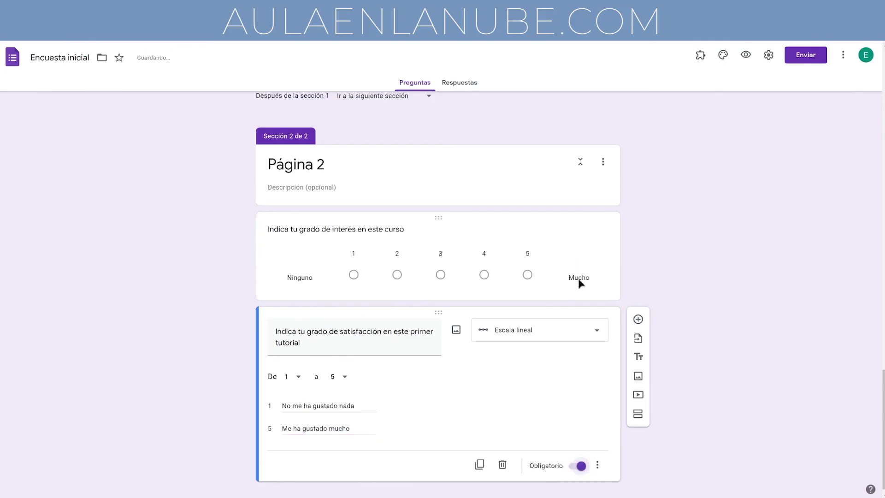
pyautogui.click(598, 236)
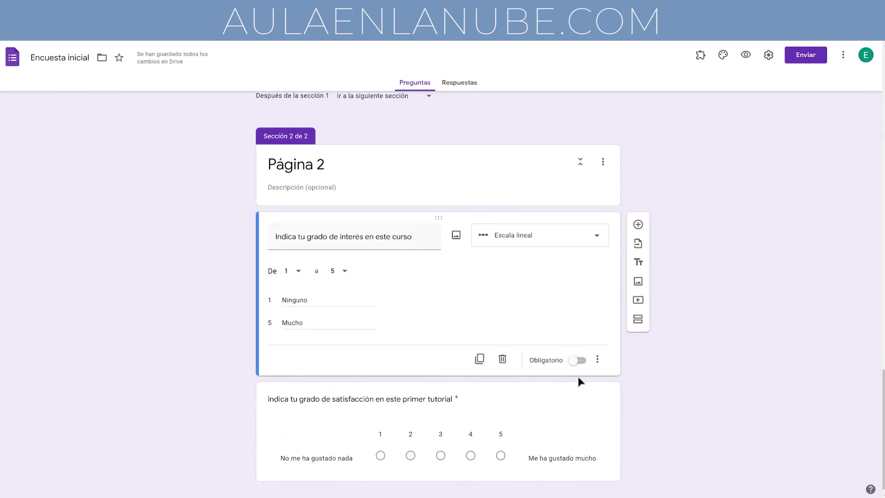
pyautogui.click(577, 360)
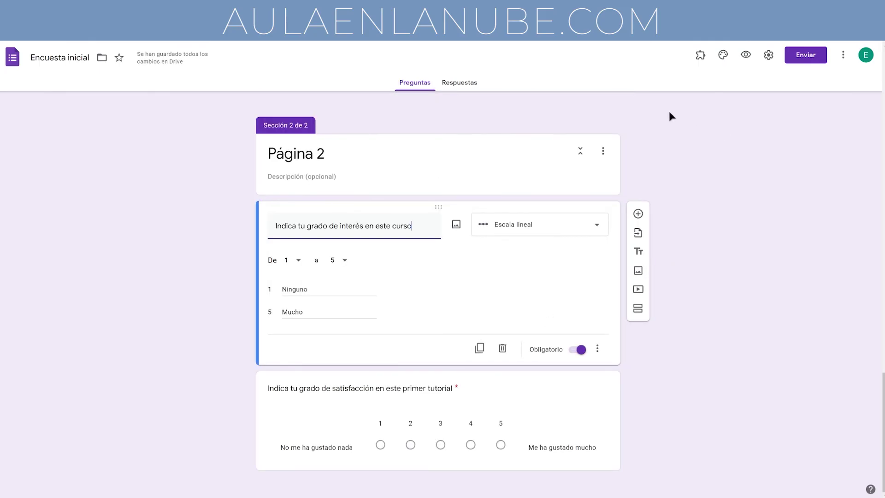
# Step: Preview the form and answer España for País de residencia and Entre 26 y 45 for Edad
pyautogui.click(746, 55)
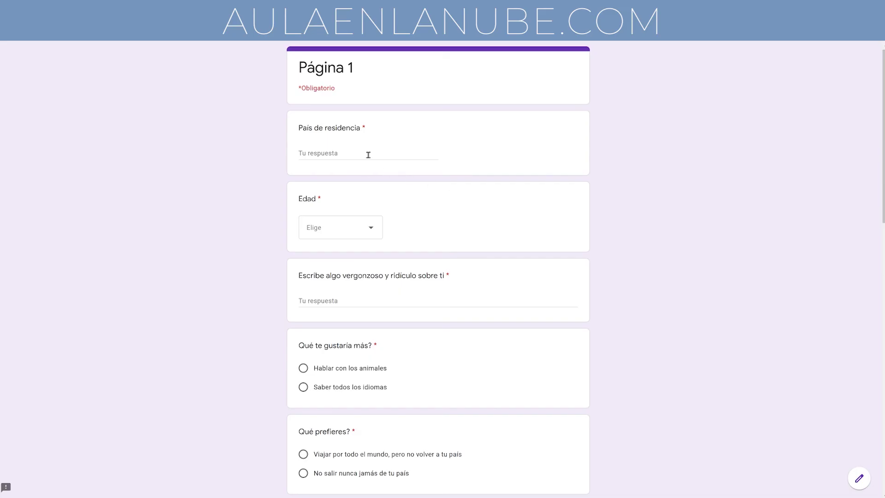
pyautogui.click(368, 153)
pyautogui.write('España')
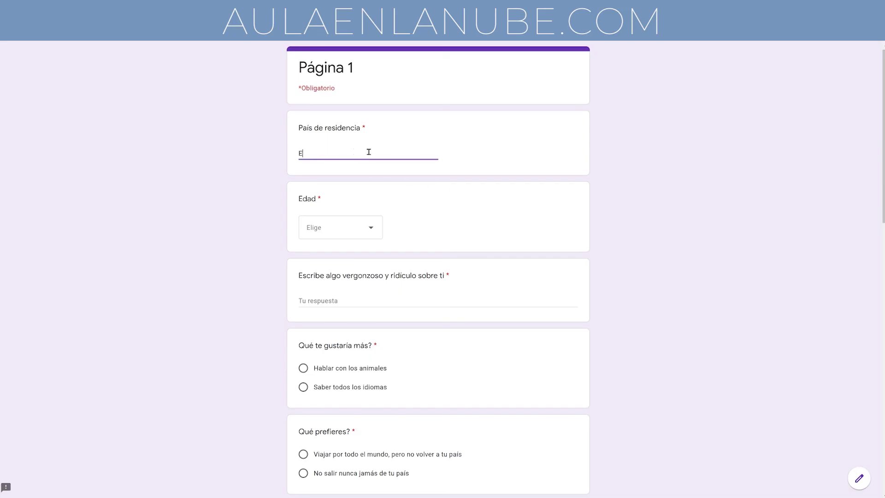
pyautogui.click(348, 220)
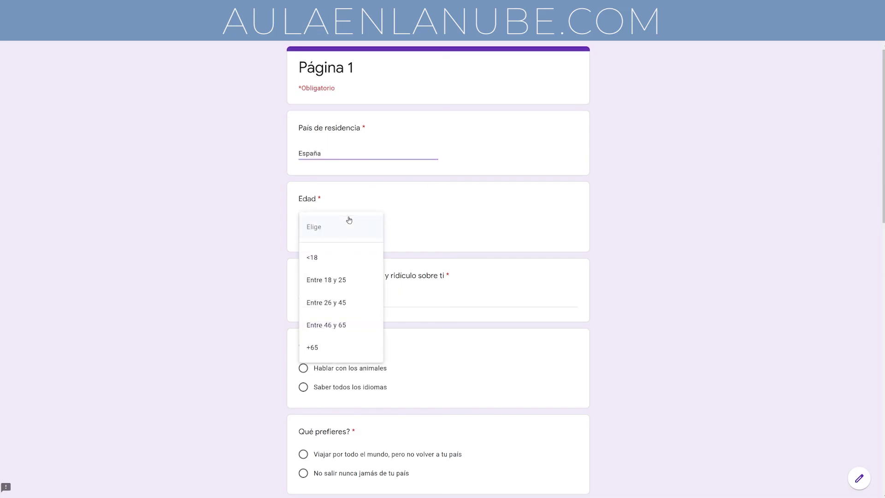
pyautogui.click(349, 301)
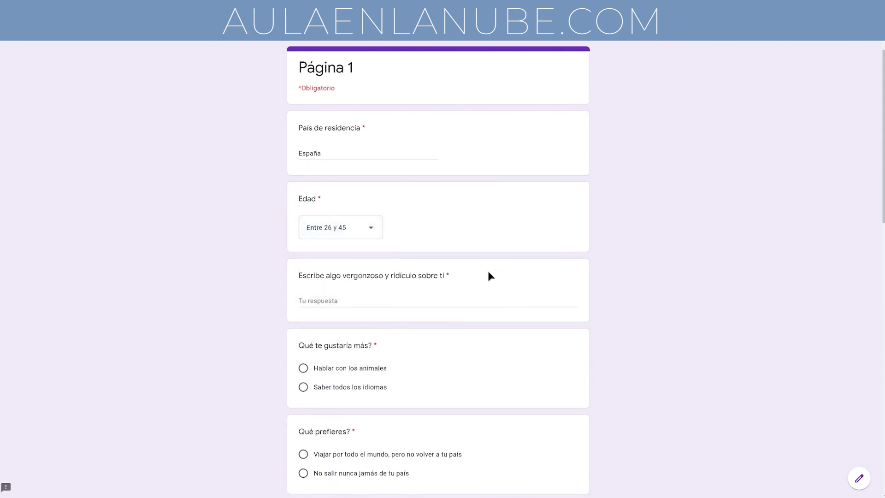
# Step: Answer the embarrassing-fact question with "No es agradable comer conmigo"
pyautogui.click(346, 301)
pyautogui.write('No e')
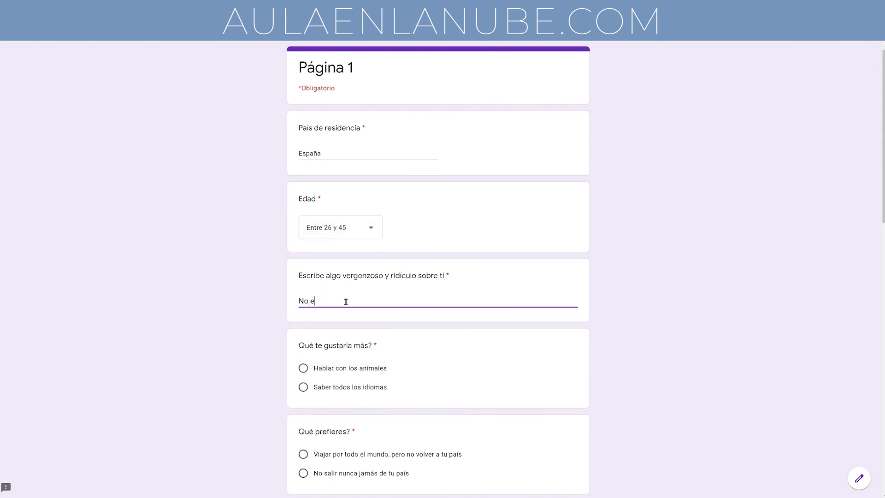
pyautogui.write('s agradable comer conmigo')
# Step: Answer the three preference questions with Hablar con los animales, No salir nunca jamás de tu país and Saber cuando alguien miente
pyautogui.scroll(-1, 295, 234)
pyautogui.scroll(-1, 435, 341)
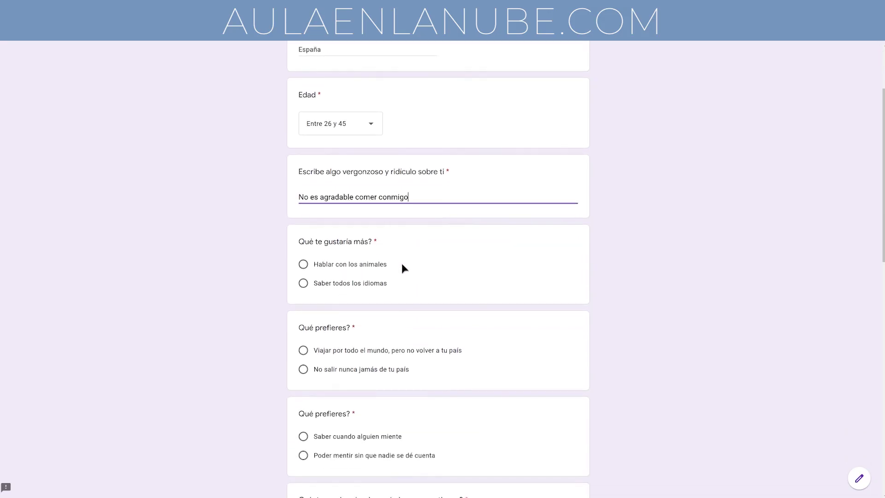
pyautogui.click(323, 264)
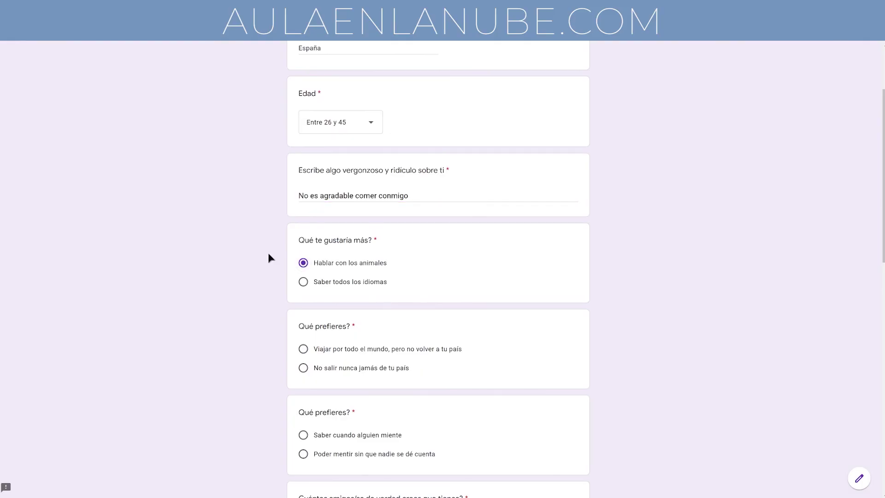
pyautogui.scroll(-2, 270, 254)
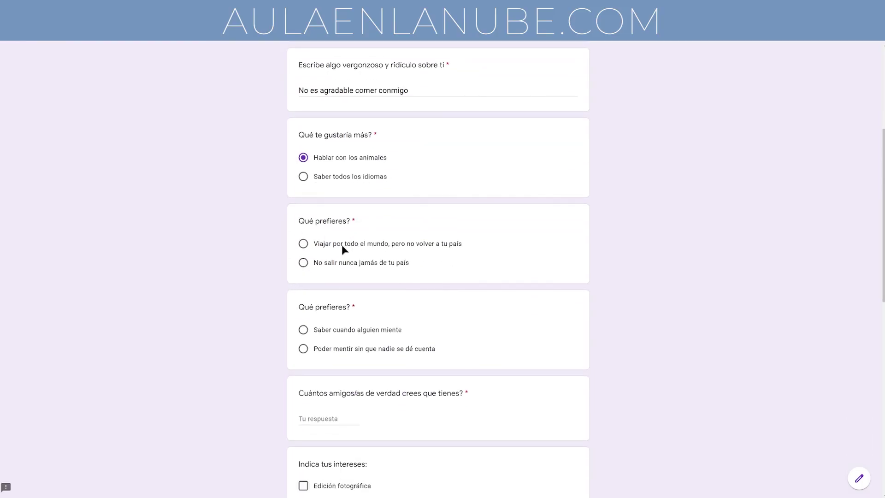
pyautogui.click(312, 261)
pyautogui.scroll(-2, 392, 256)
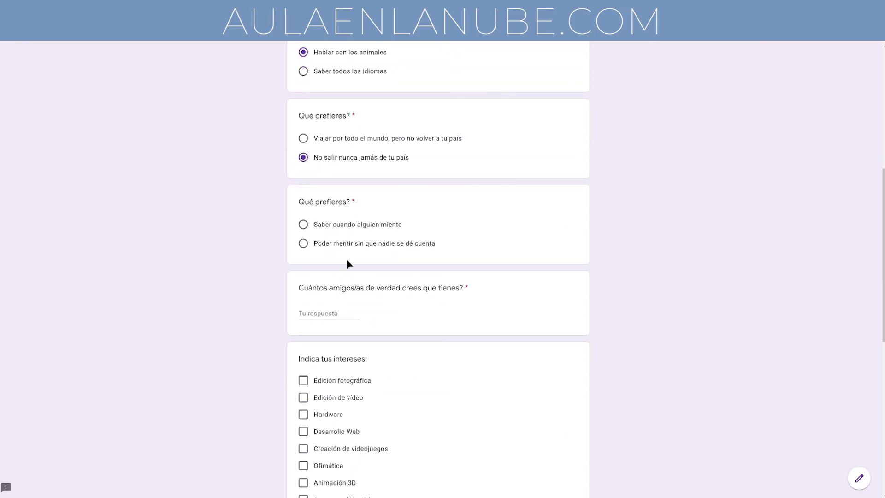
pyautogui.click(306, 229)
# Step: Enter 3 as the number of true friends and select the interests Crear canal YouTube, Creación de videojuegos and Hardware
pyautogui.scroll(-2, 411, 250)
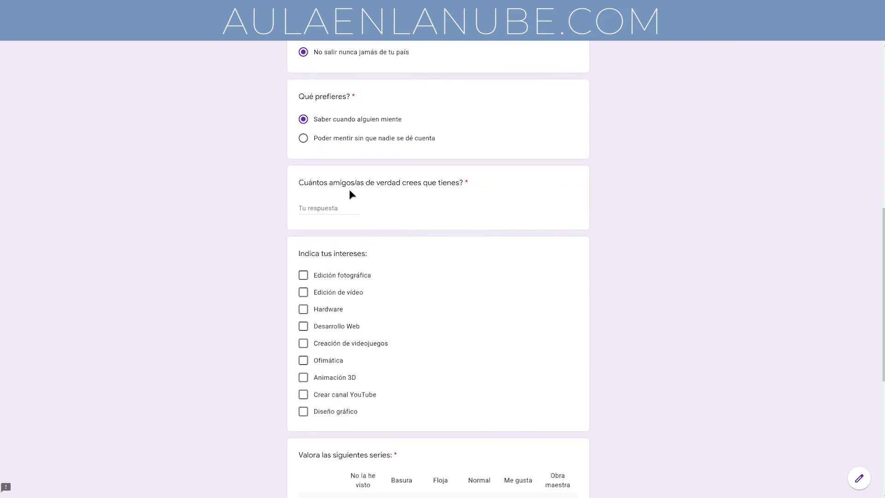
pyautogui.click(326, 208)
pyautogui.write('3')
pyautogui.scroll(-2, 337, 252)
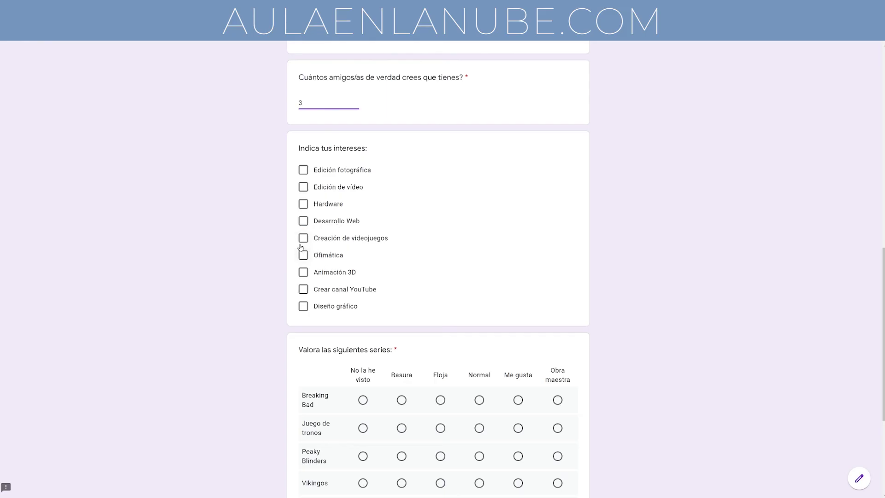
pyautogui.click(304, 290)
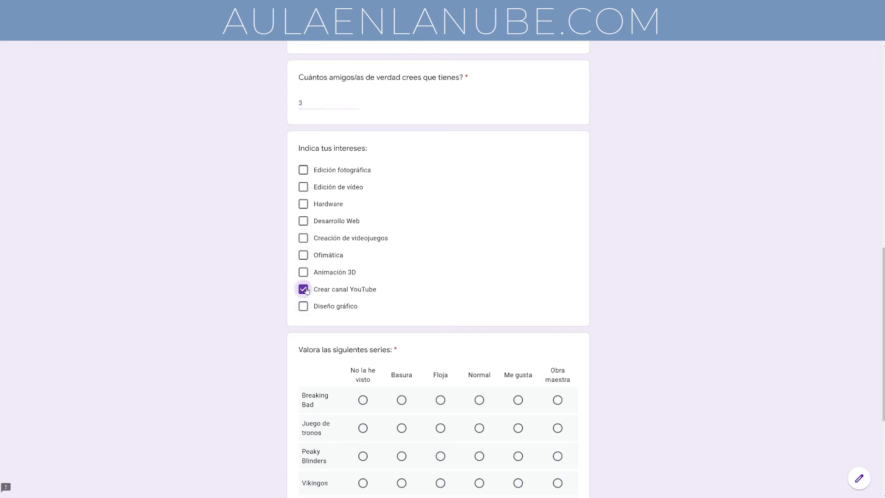
pyautogui.click(306, 241)
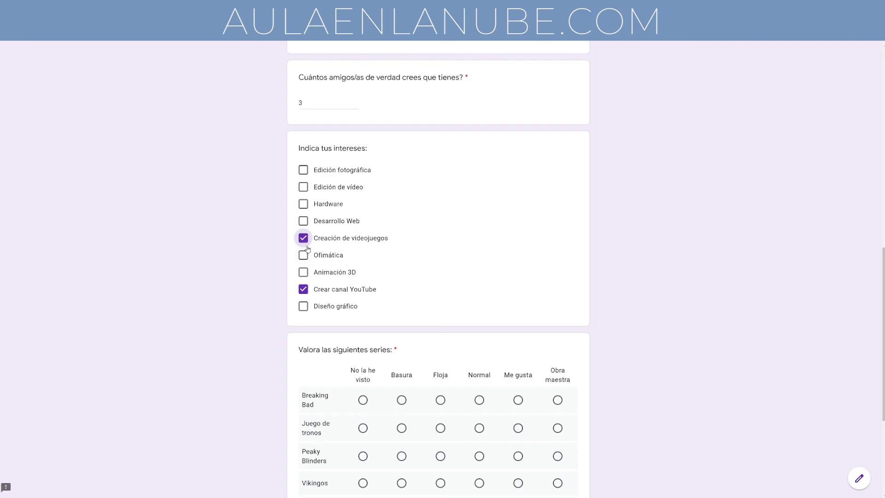
pyautogui.click(305, 205)
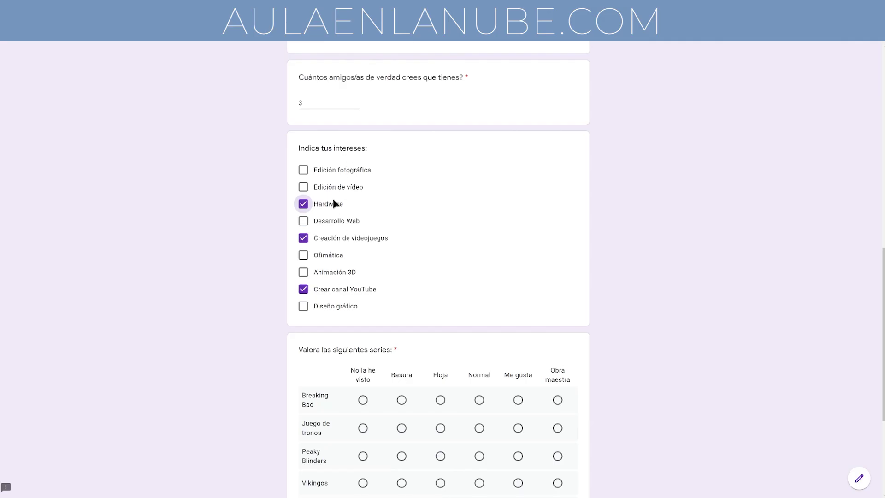
# Step: Rate all seven series as Obra maestra and continue to the form's second page
pyautogui.scroll(-3, 344, 172)
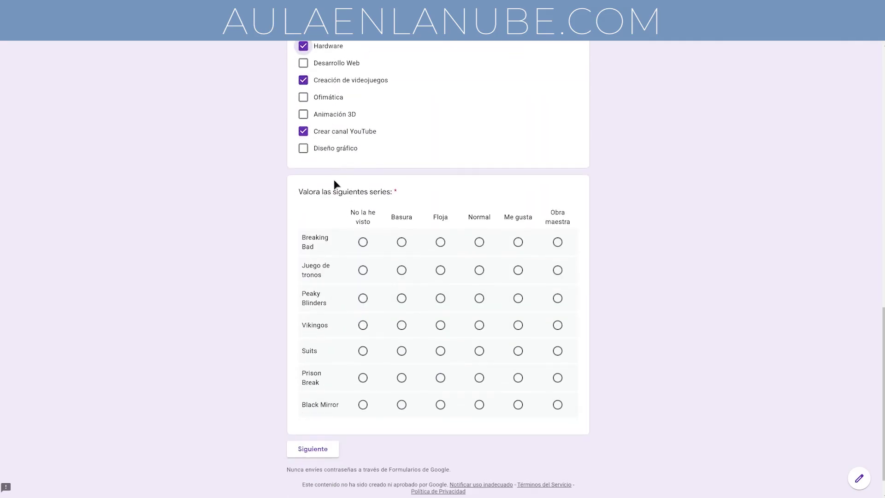
pyautogui.click(558, 242)
pyautogui.click(557, 271)
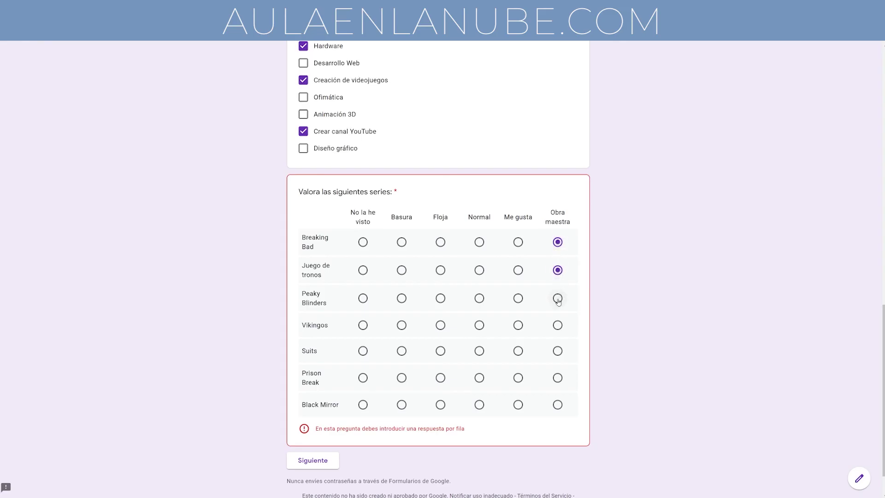
pyautogui.click(558, 299)
pyautogui.click(558, 326)
pyautogui.click(558, 352)
pyautogui.click(557, 378)
pyautogui.click(557, 405)
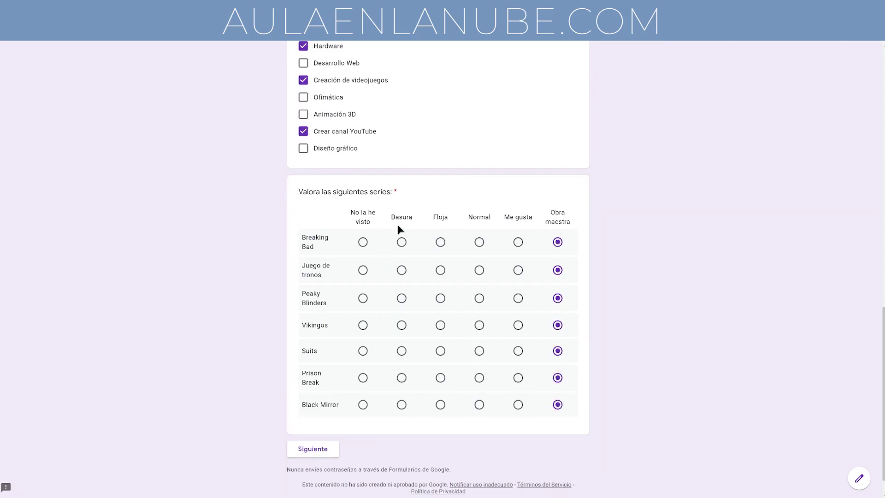
pyautogui.scroll(-1, 399, 229)
pyautogui.click(324, 419)
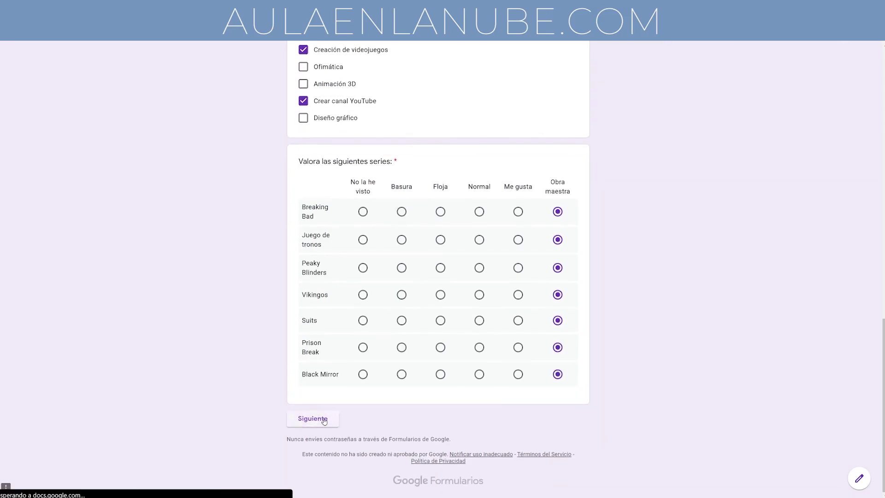